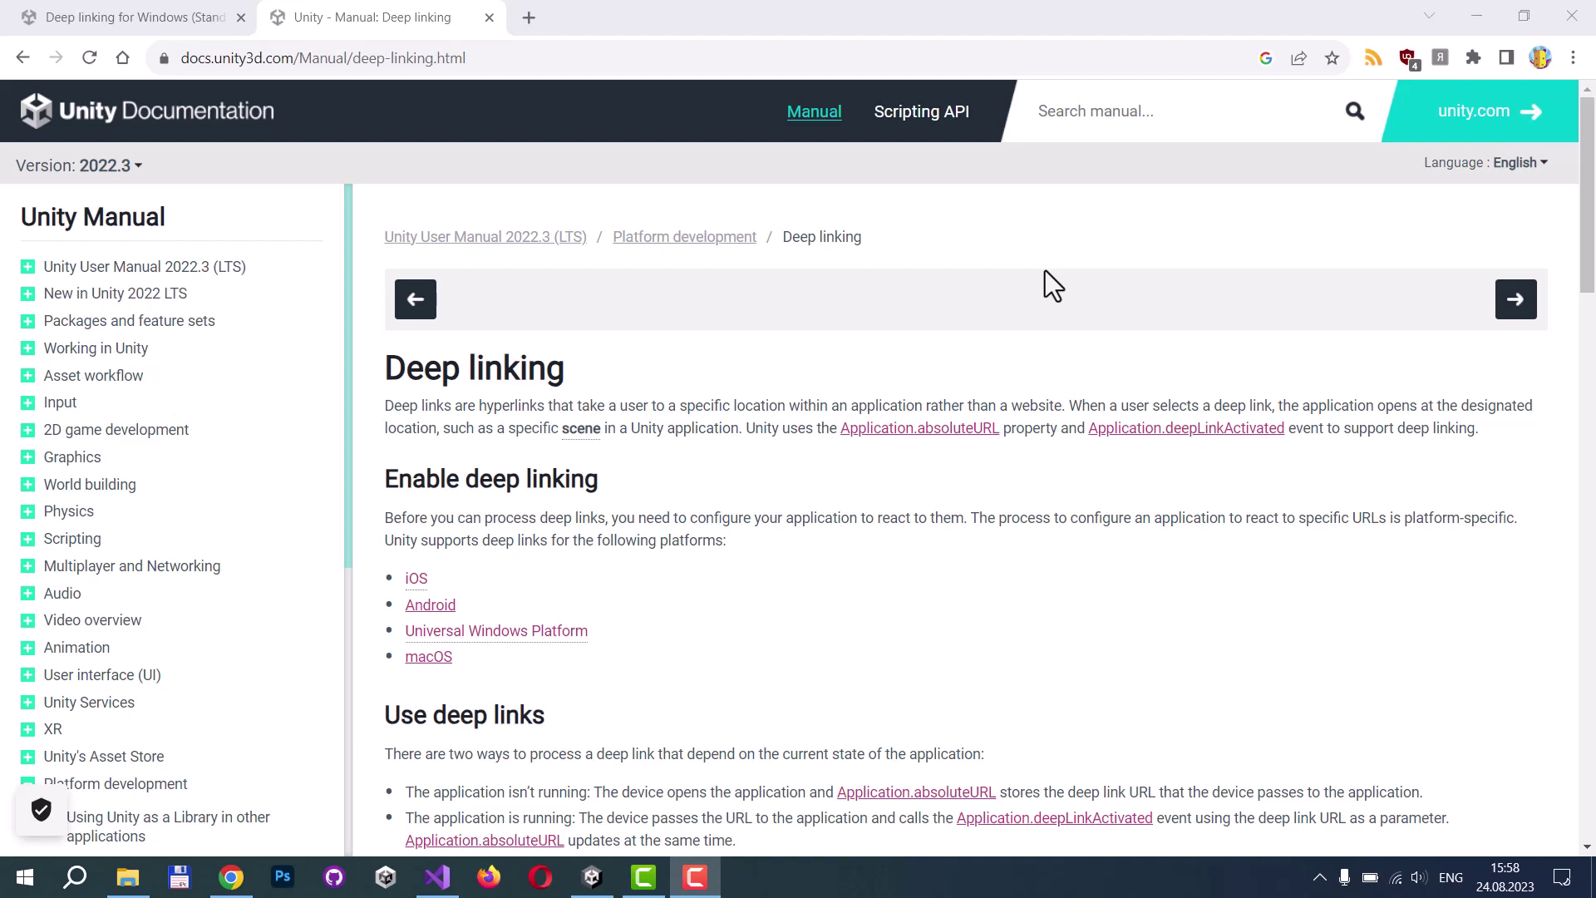
Step: Send the Deep linking for Windows (Standalone) Asset Store listing to Unity, letting Chrome launch the Editor
left_click(149, 18)
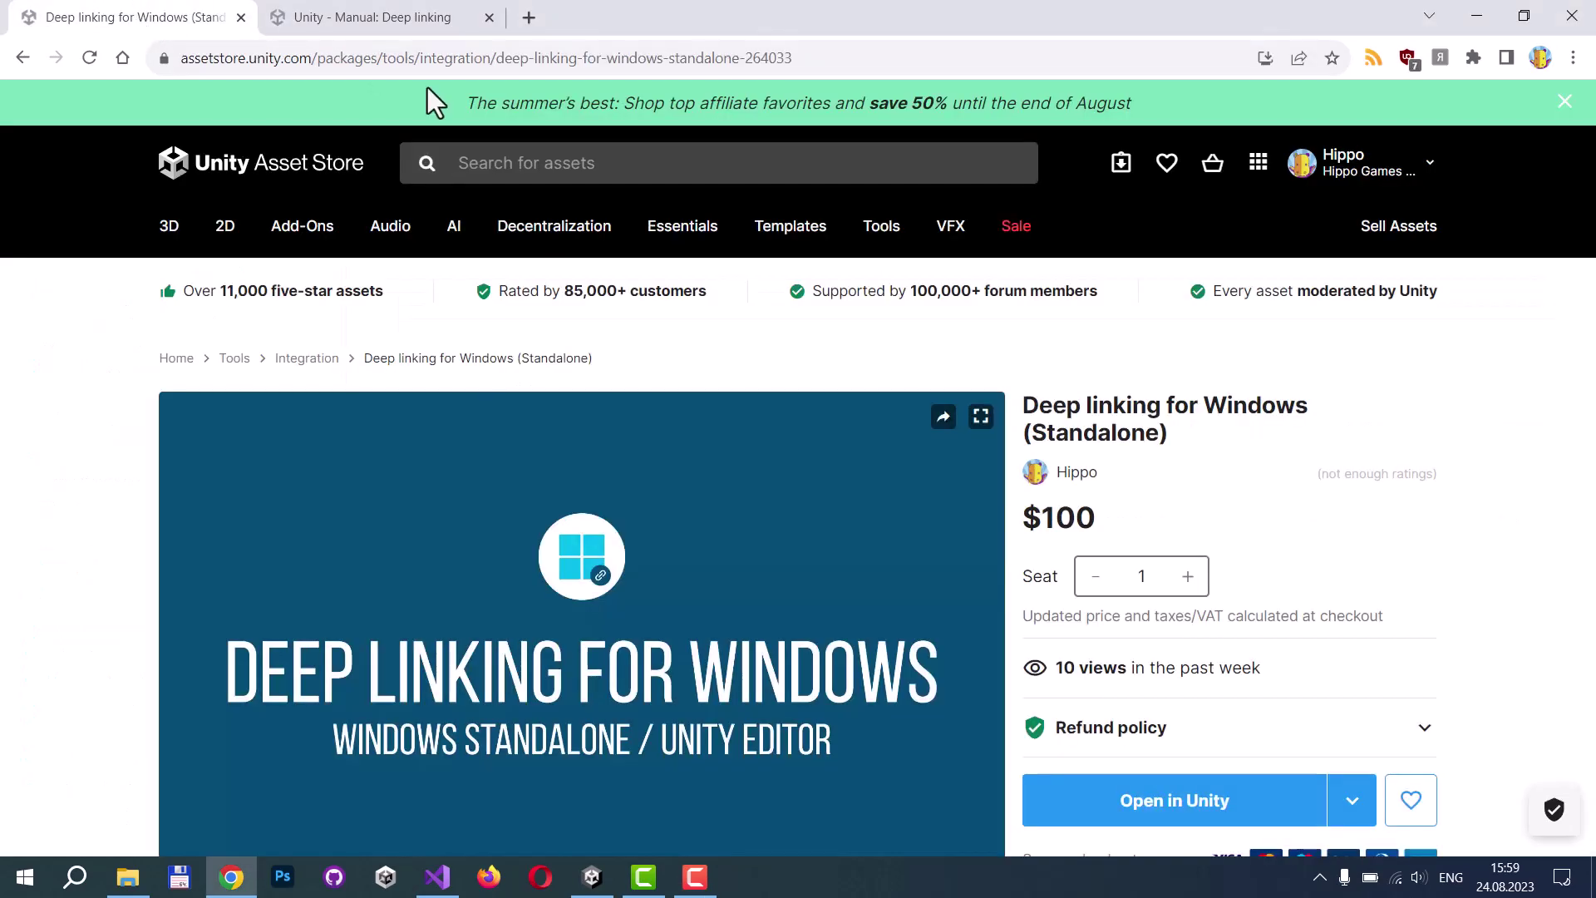
left_click_drag(1023, 405, 1330, 424)
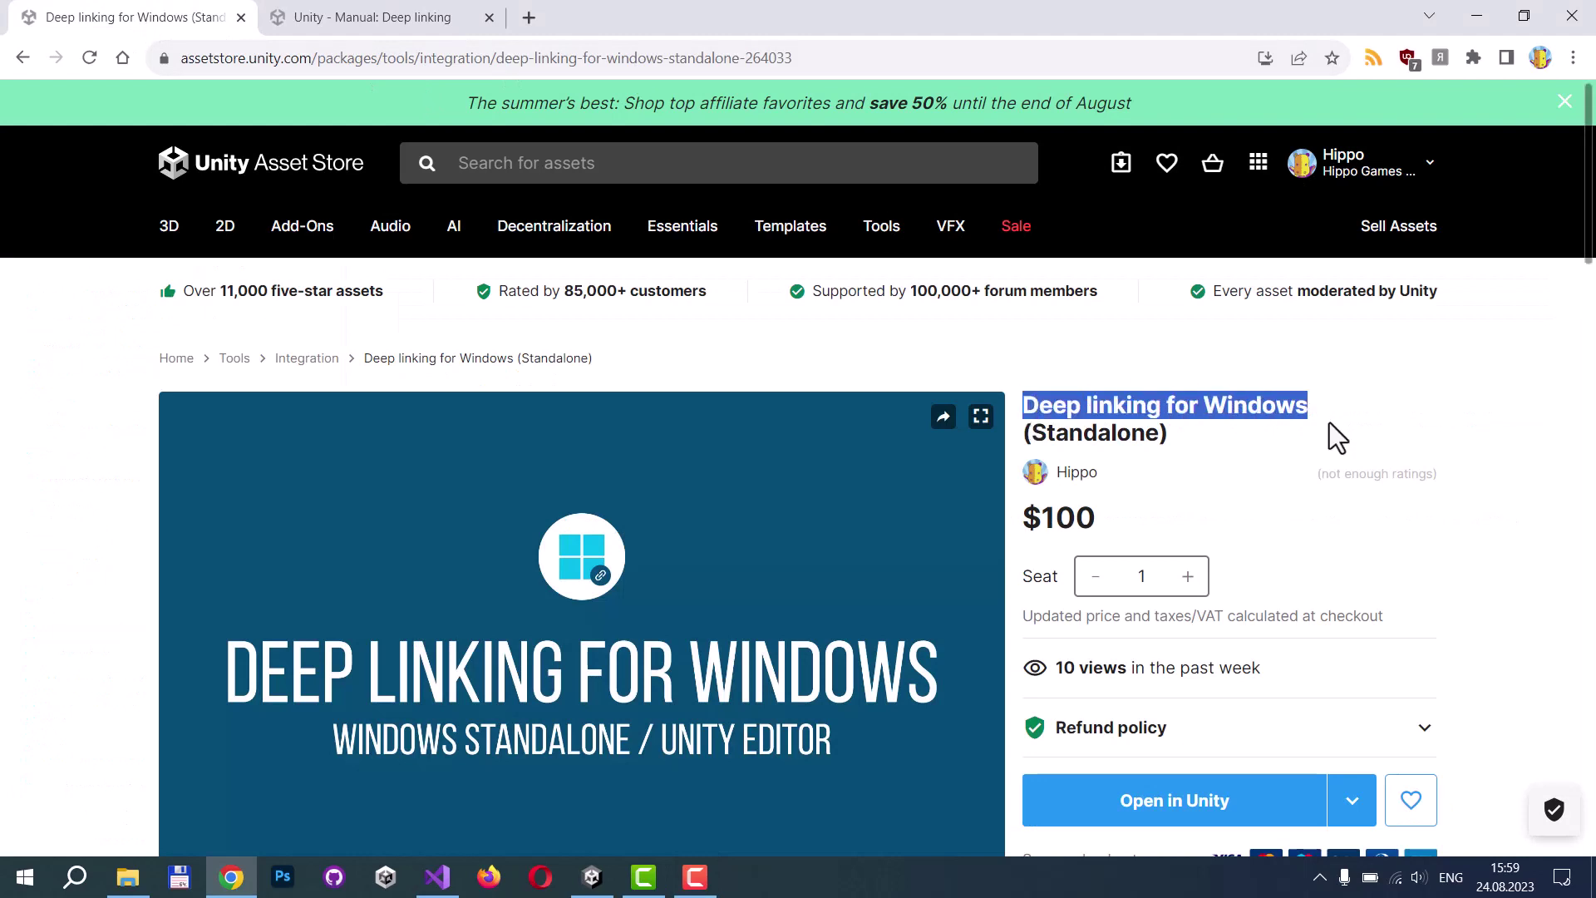
left_click(1127, 808)
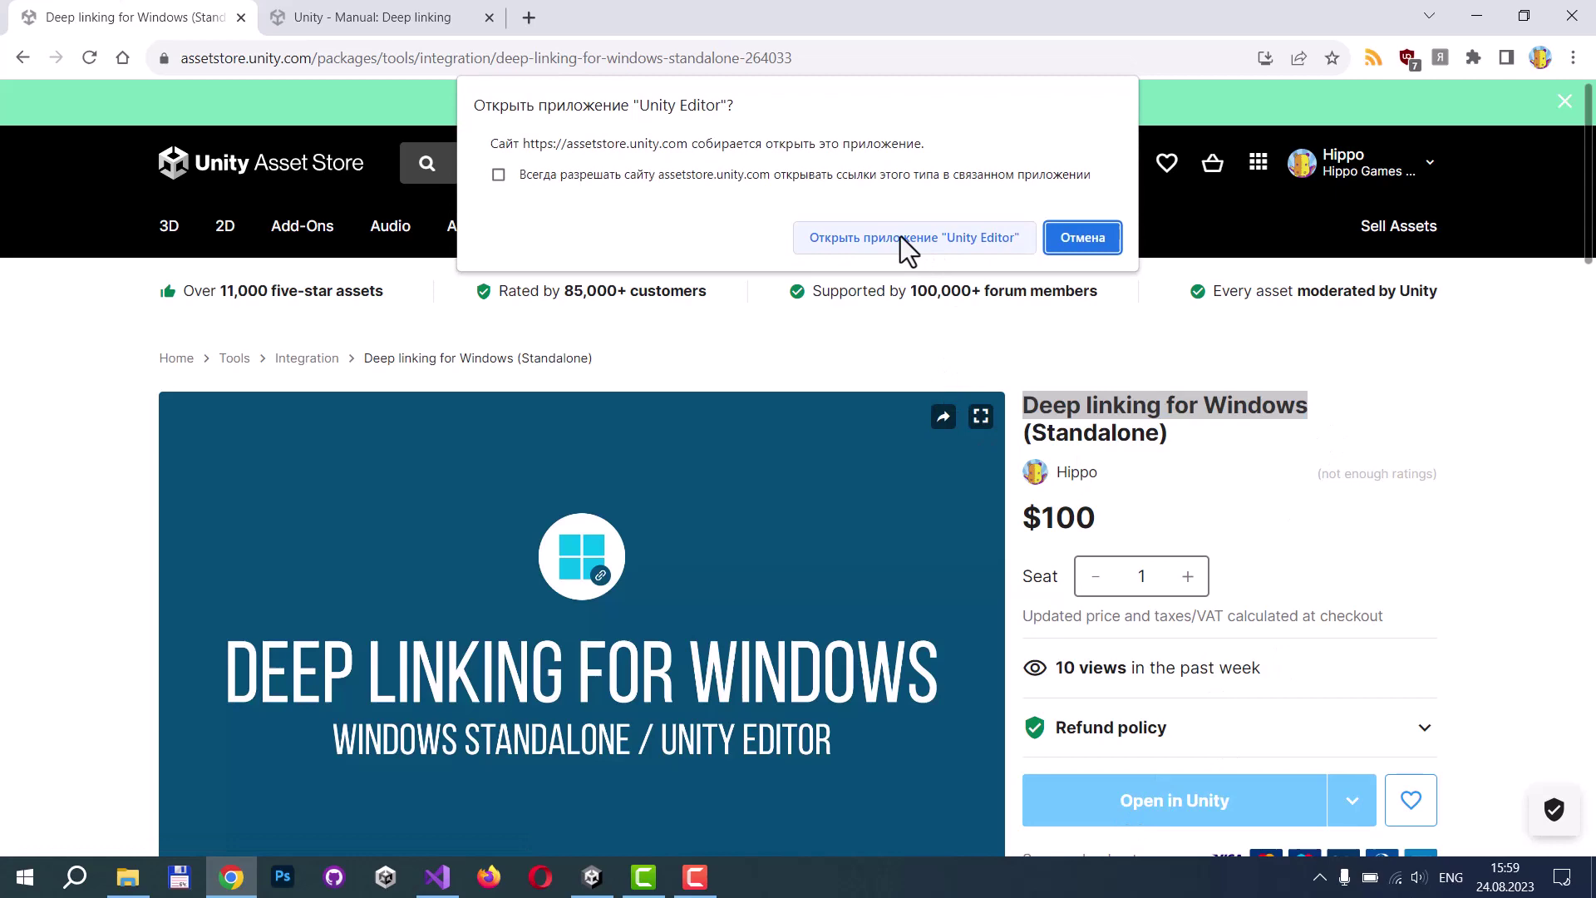
left_click(905, 249)
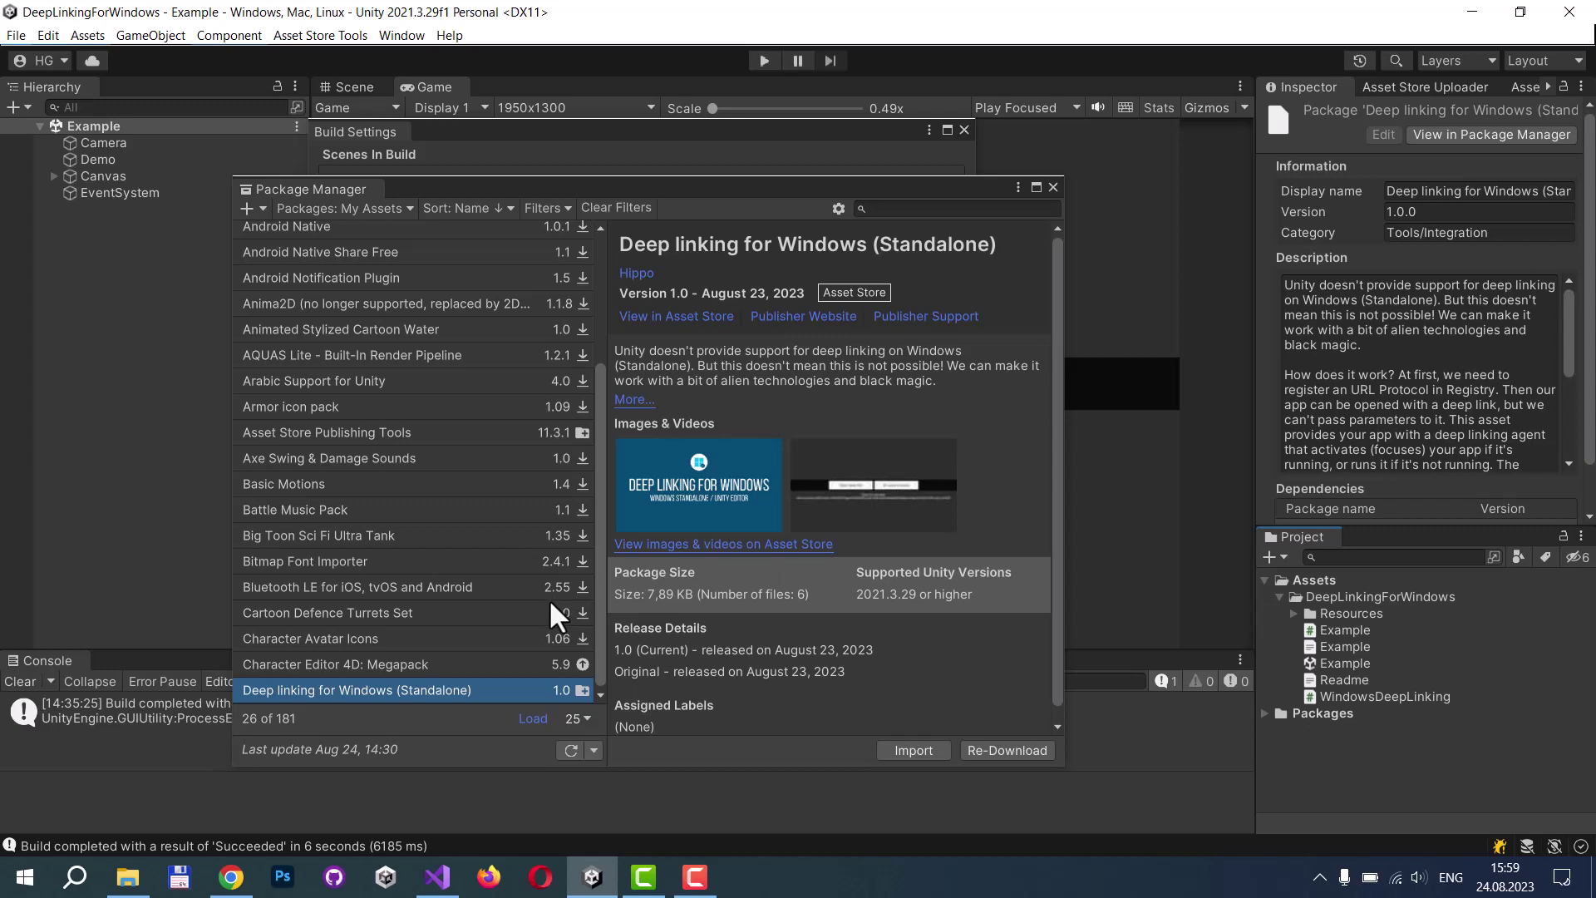
Step: Import the plugin package, close Package Manager, and expand the DeepLinkingForWindows folder
left_click(921, 753)
left_click(1259, 828)
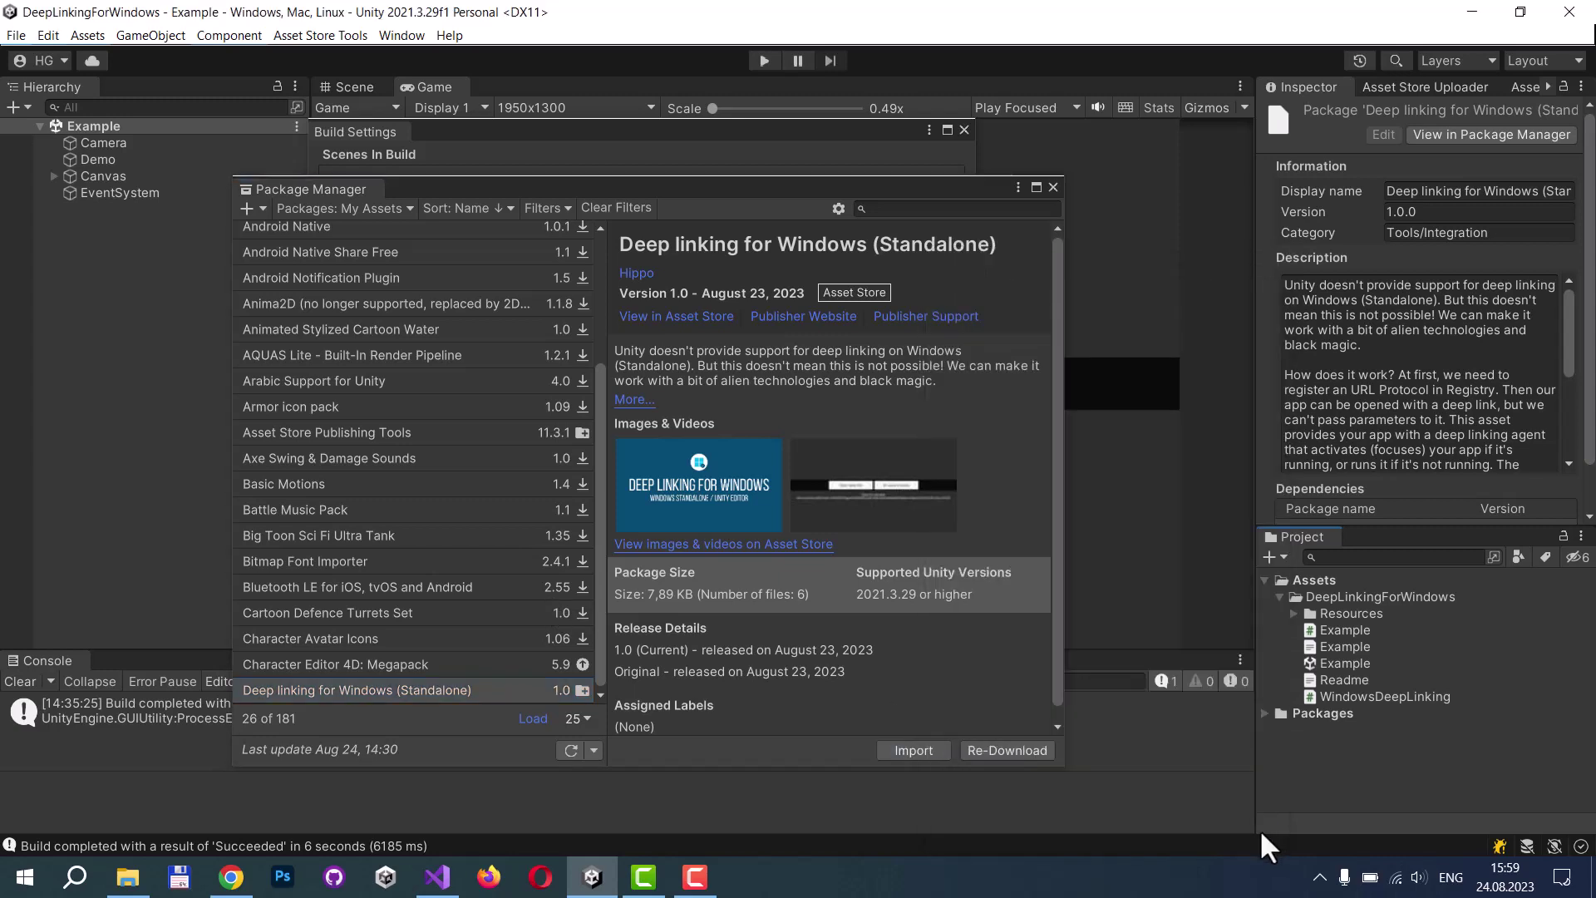
left_click(1054, 189)
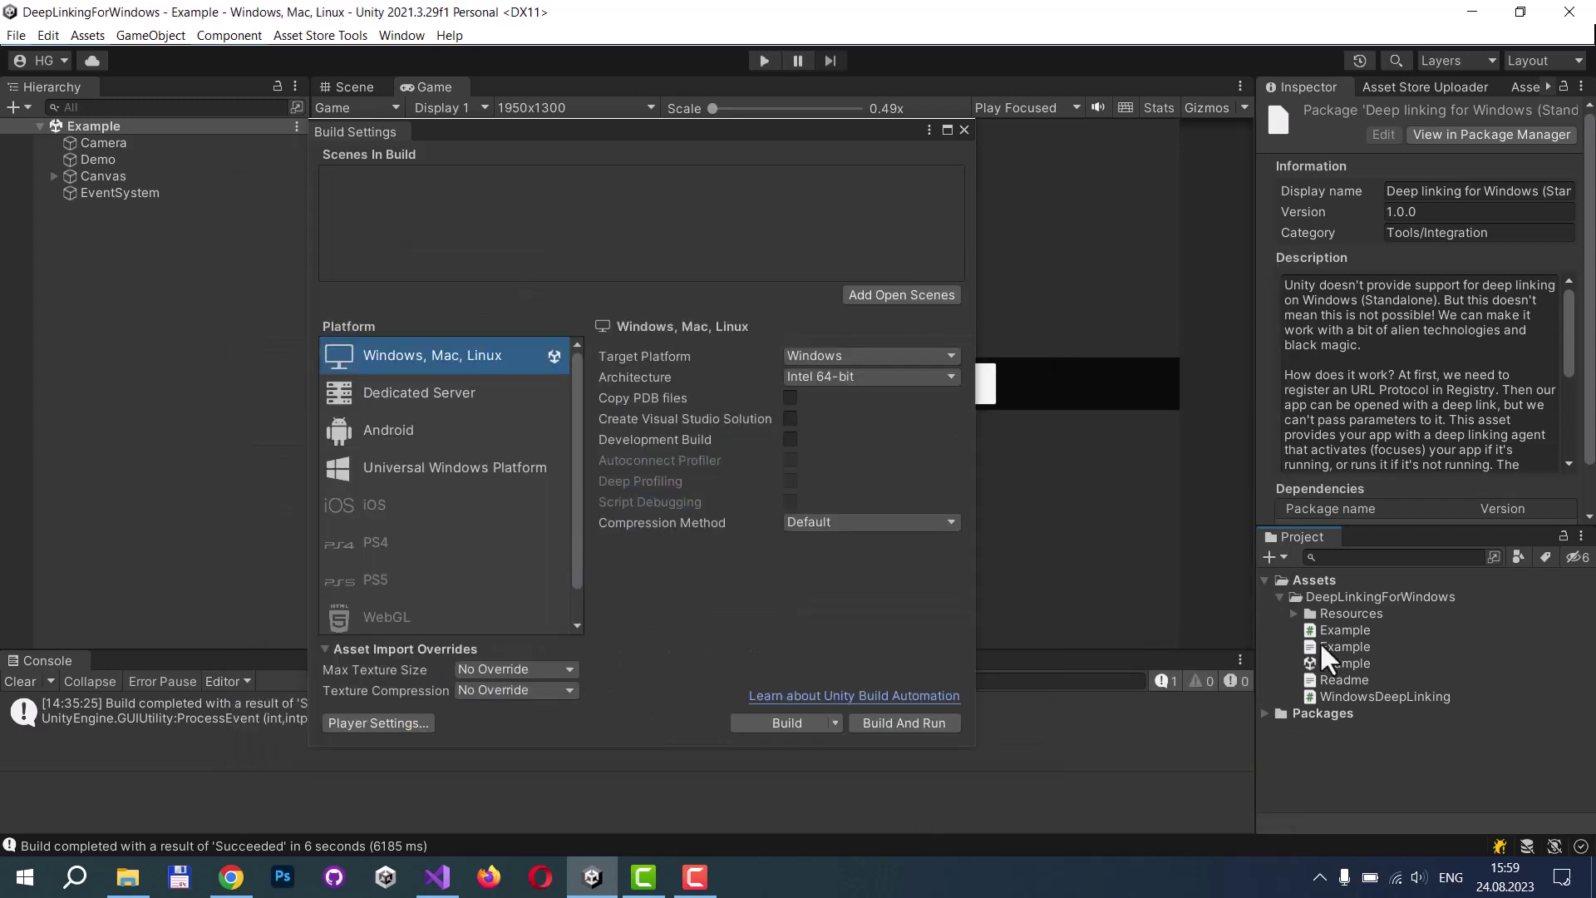
left_click(1281, 596)
Step: Open Example.cs and highlight the Initialize line with its demo.scheme URI scheme
double_click(1338, 630)
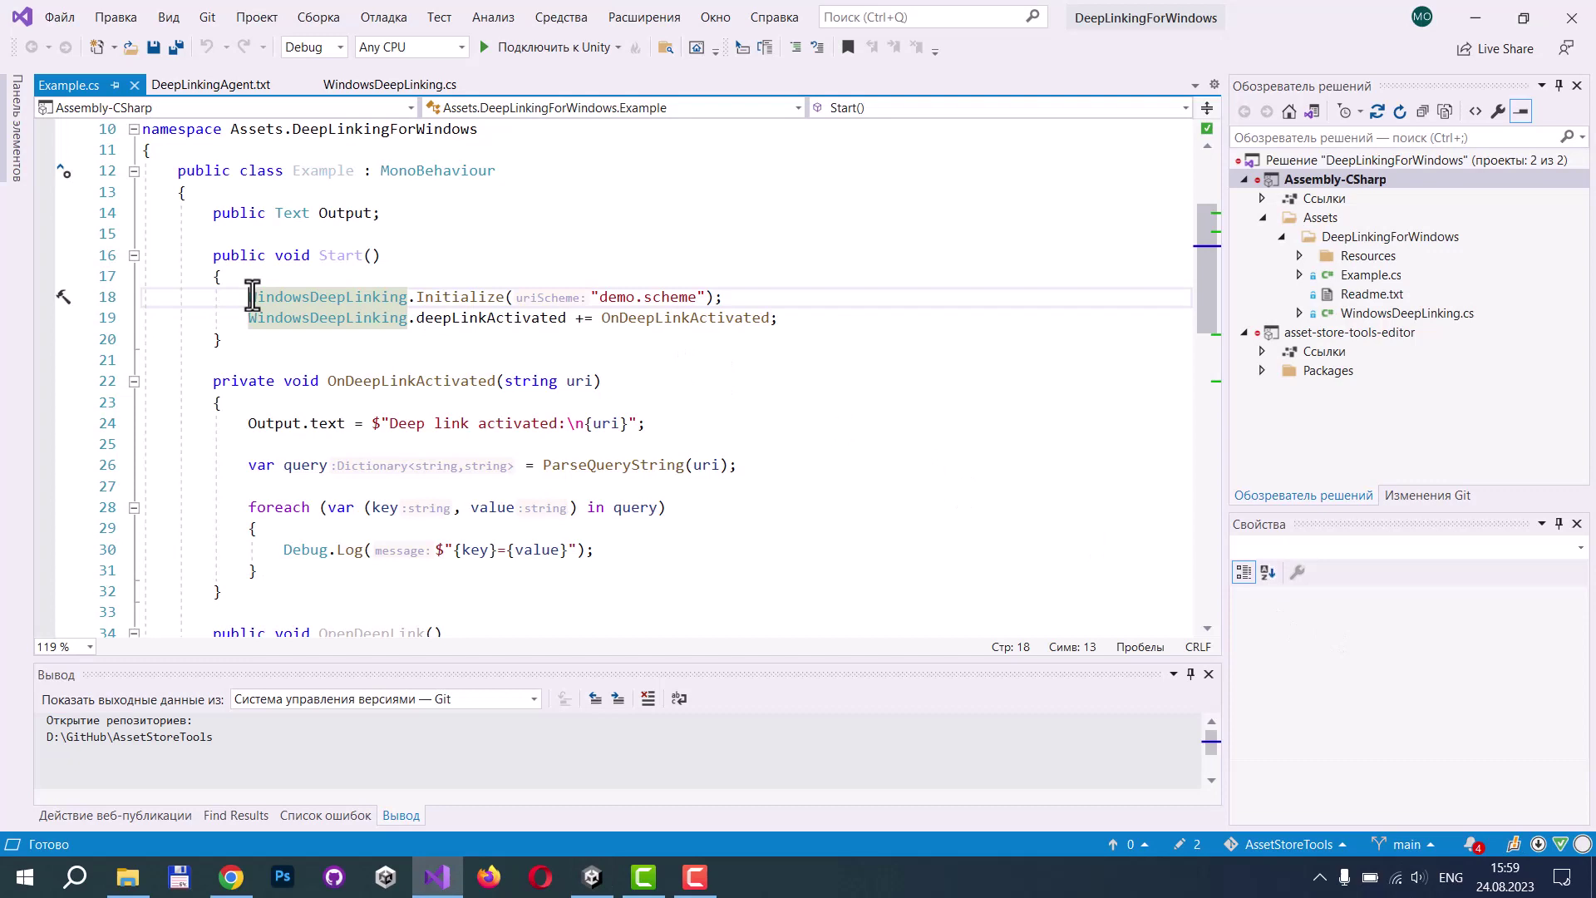
left_click_drag(249, 297, 774, 304)
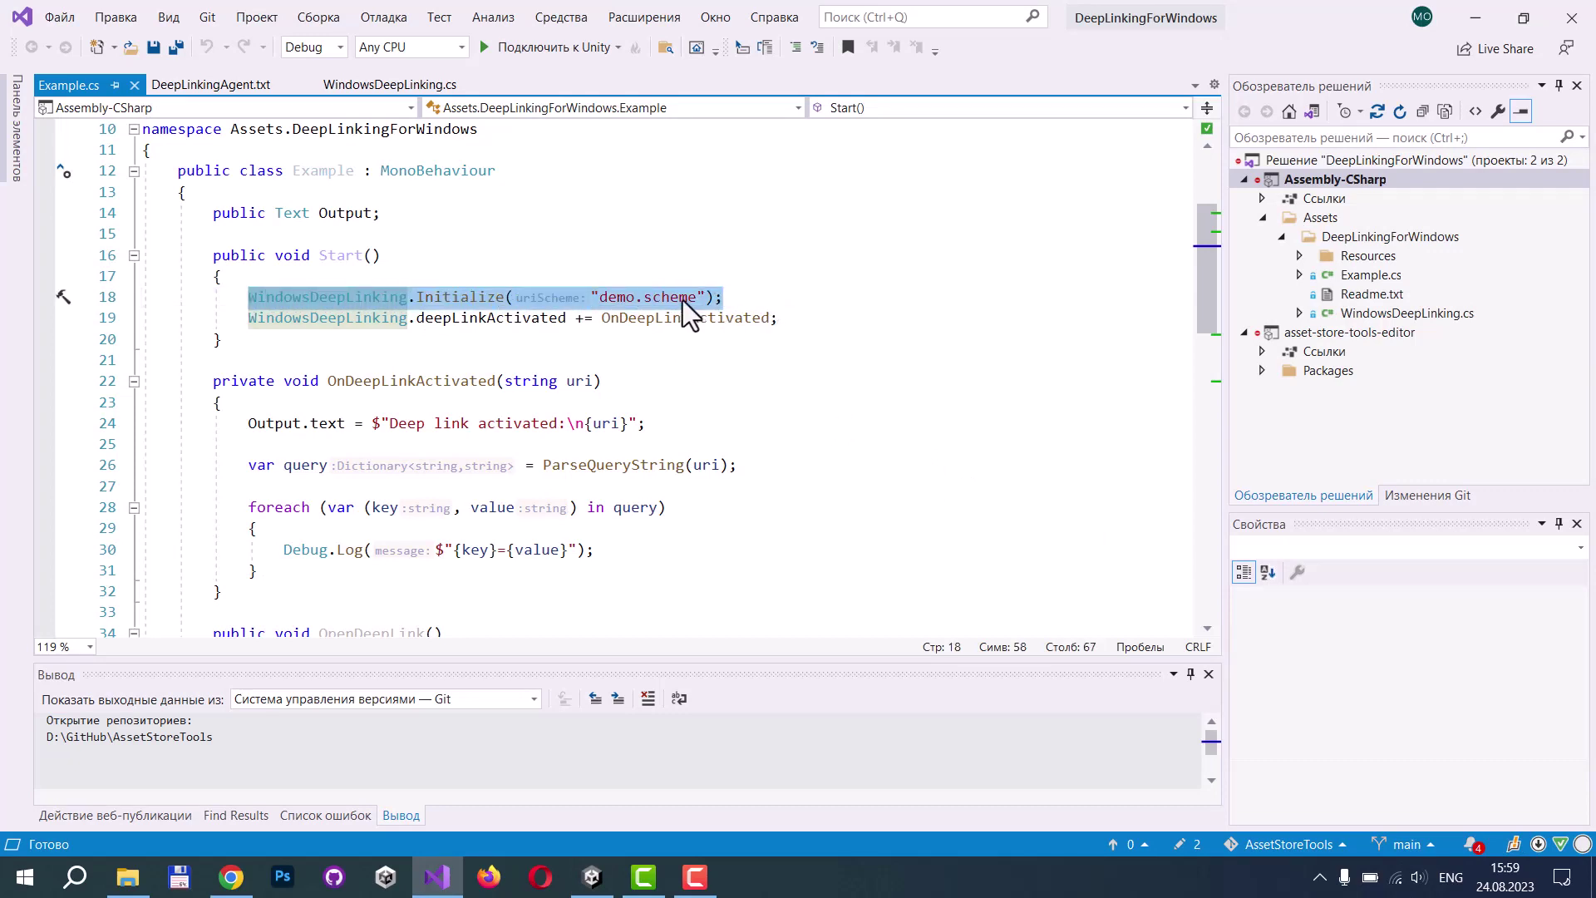
left_click_drag(600, 297, 699, 299)
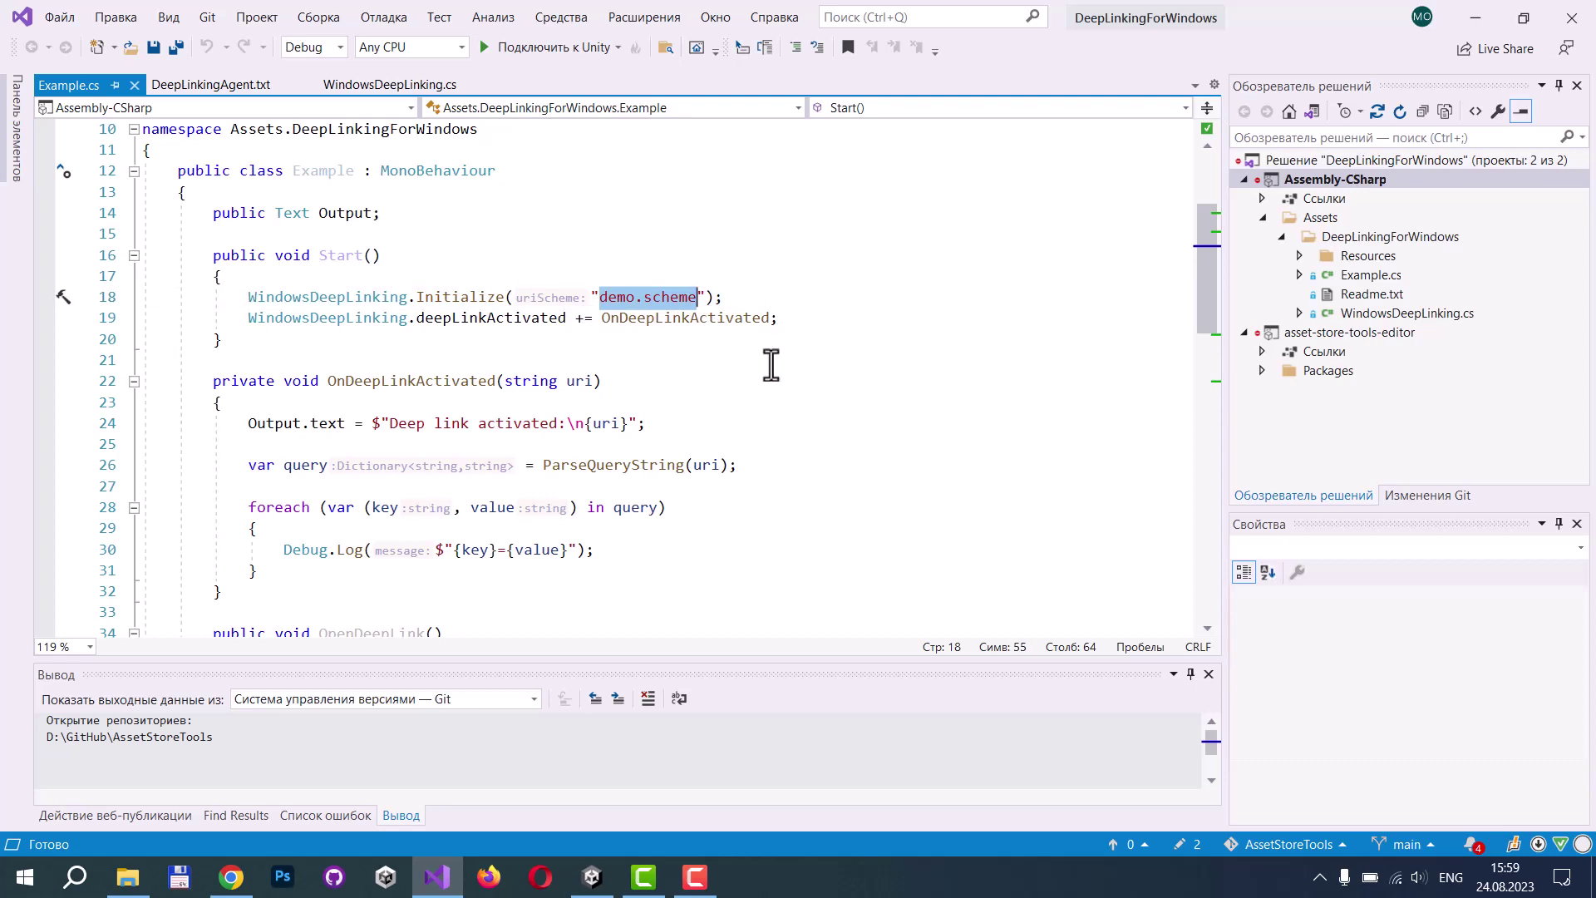
Step: Highlight the deepLinkActivated subscription, then both deep link setup lines in Start()
left_click_drag(248, 318, 808, 322)
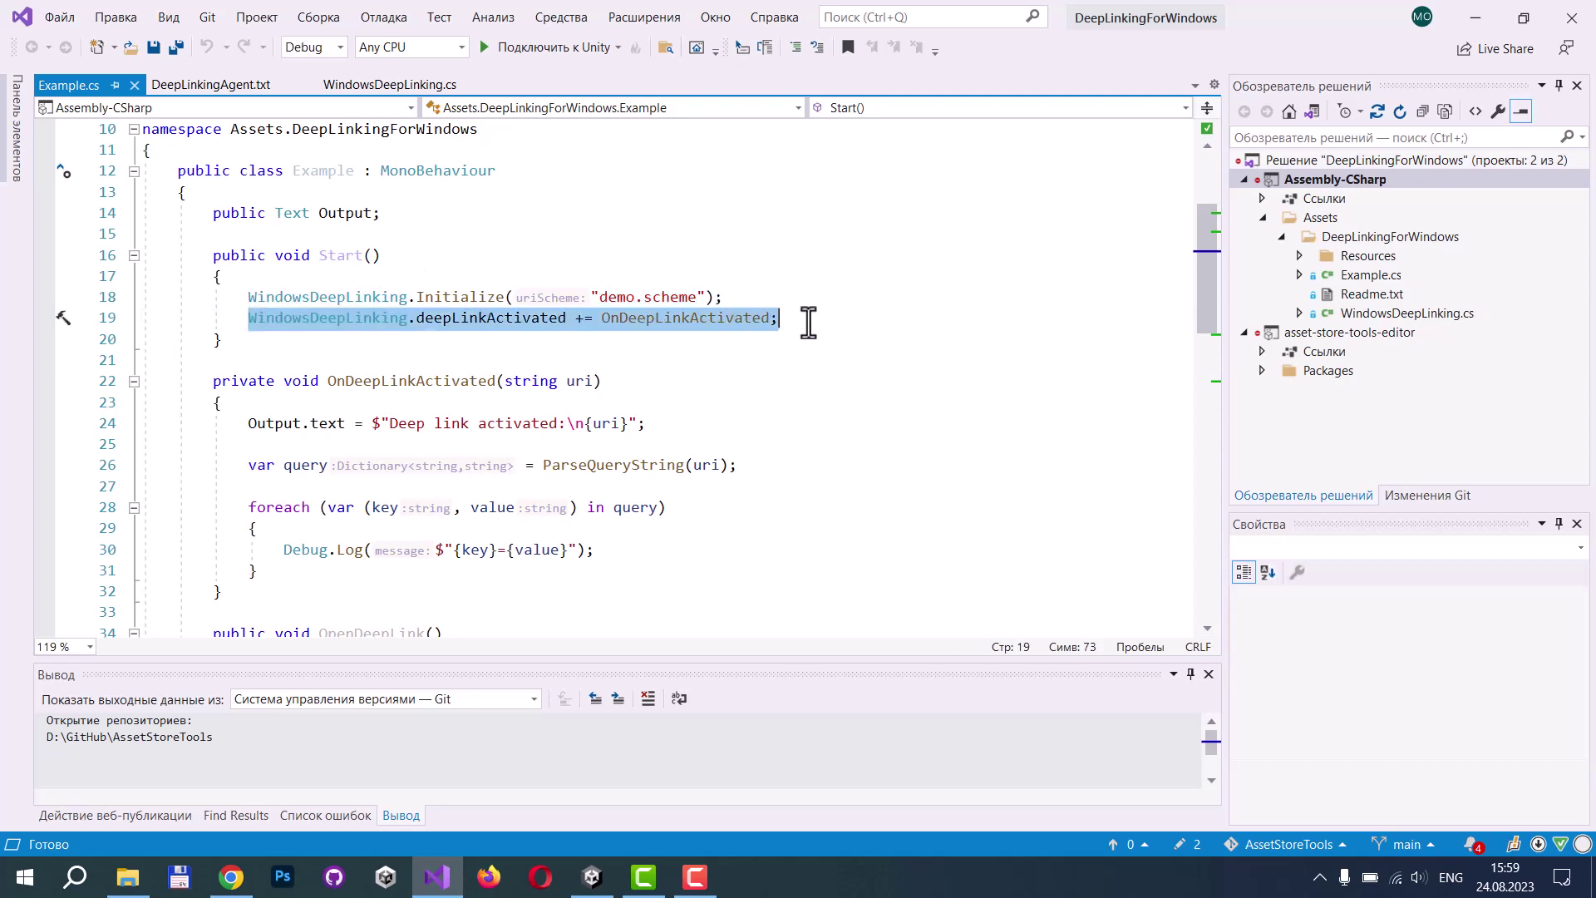
left_click(434, 320)
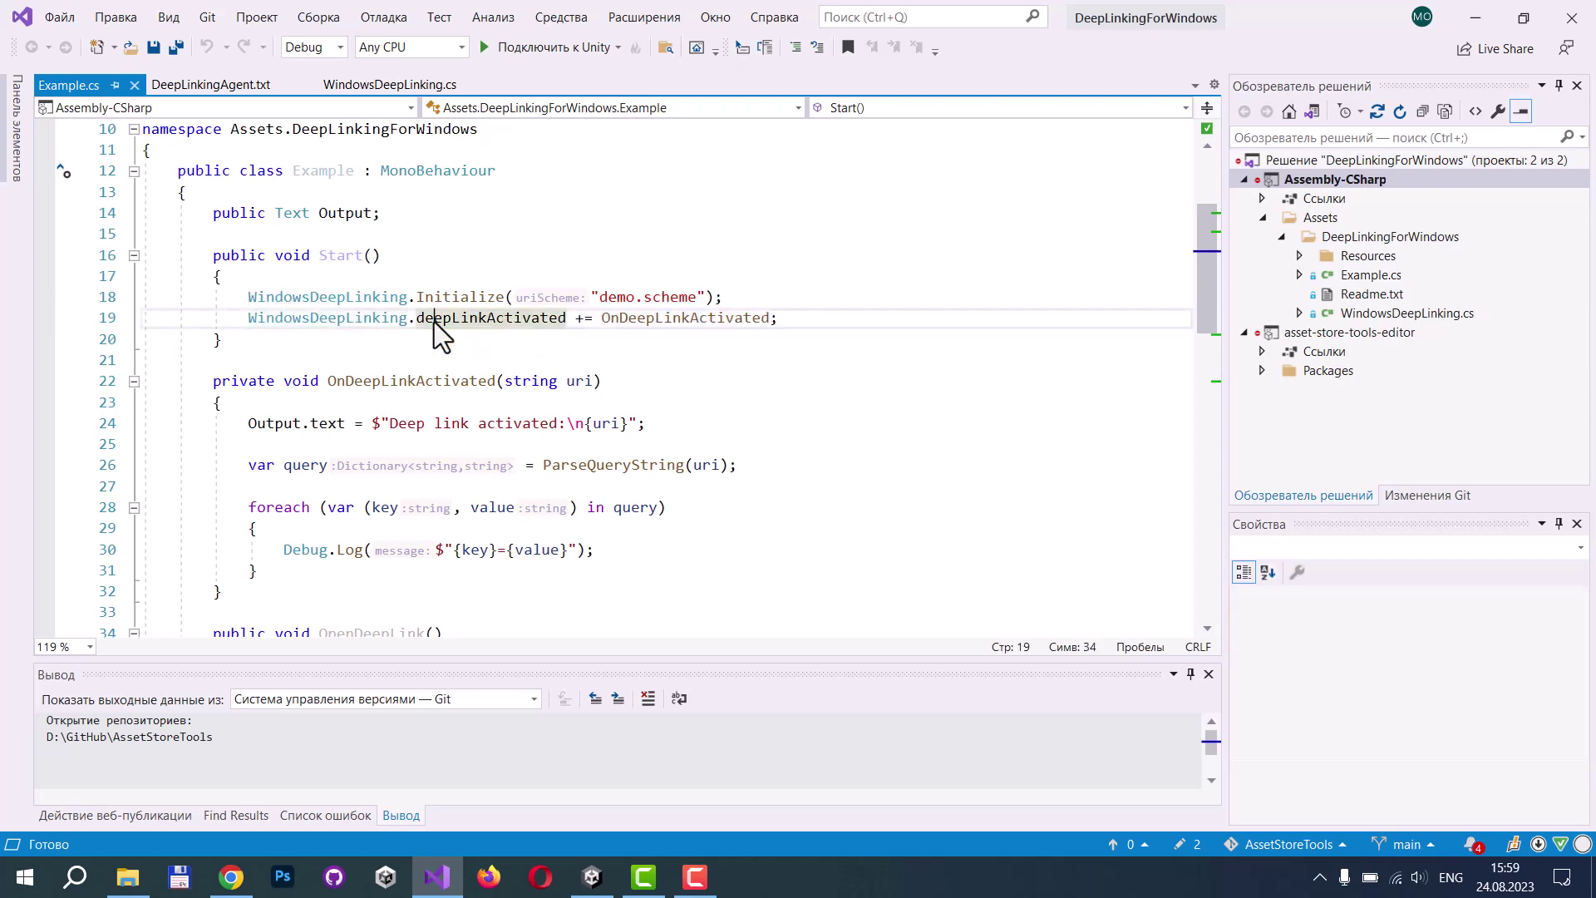
double_click(489, 318)
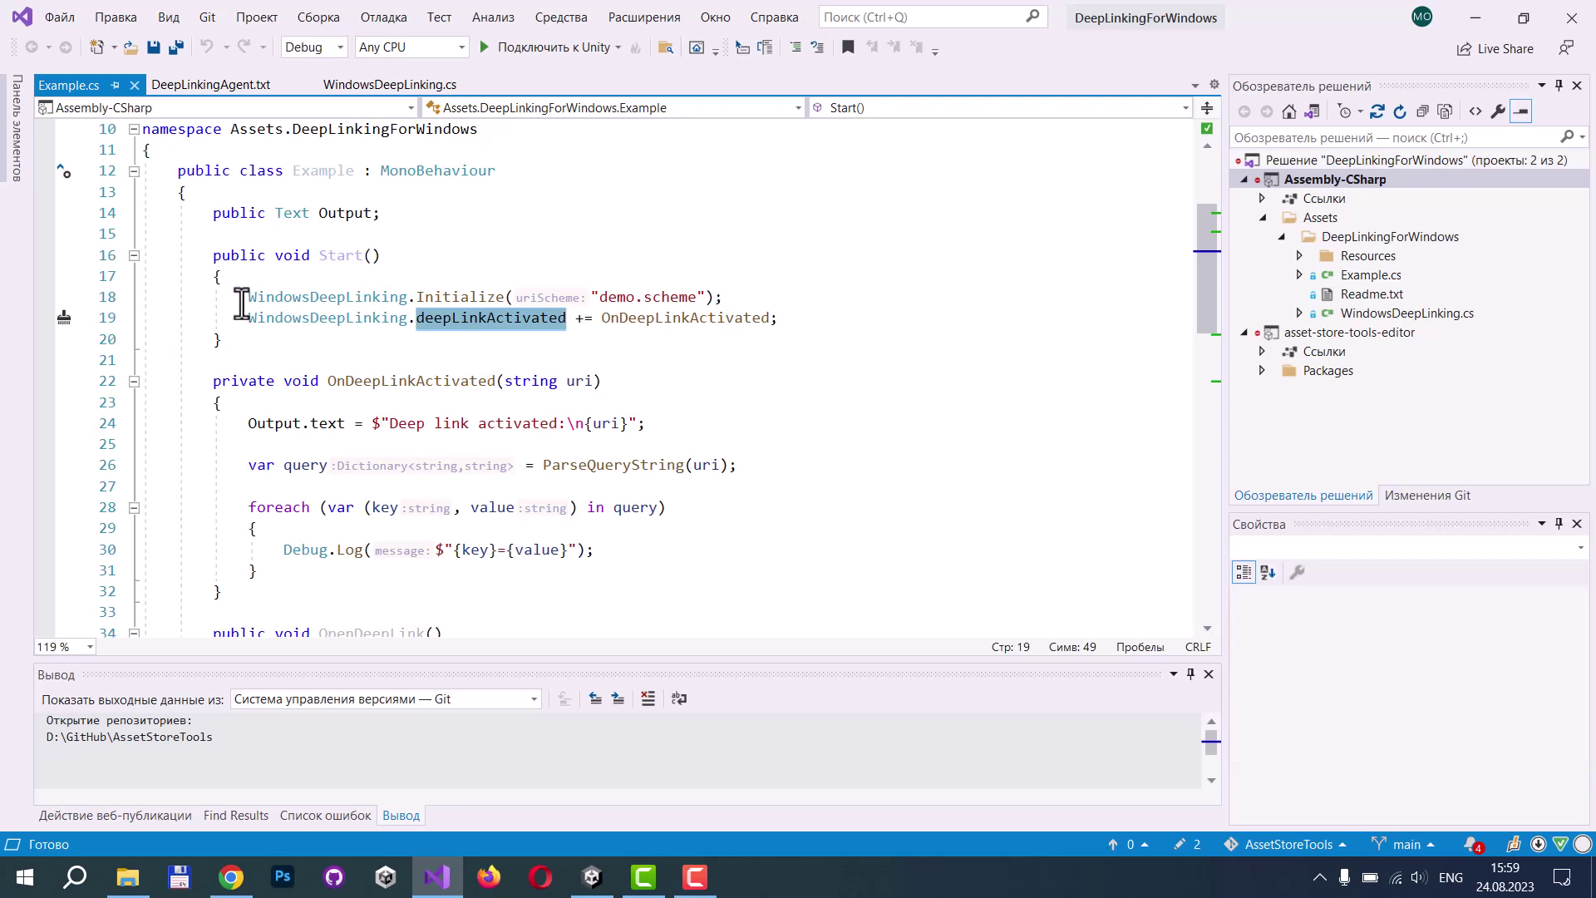
left_click_drag(240, 297, 817, 317)
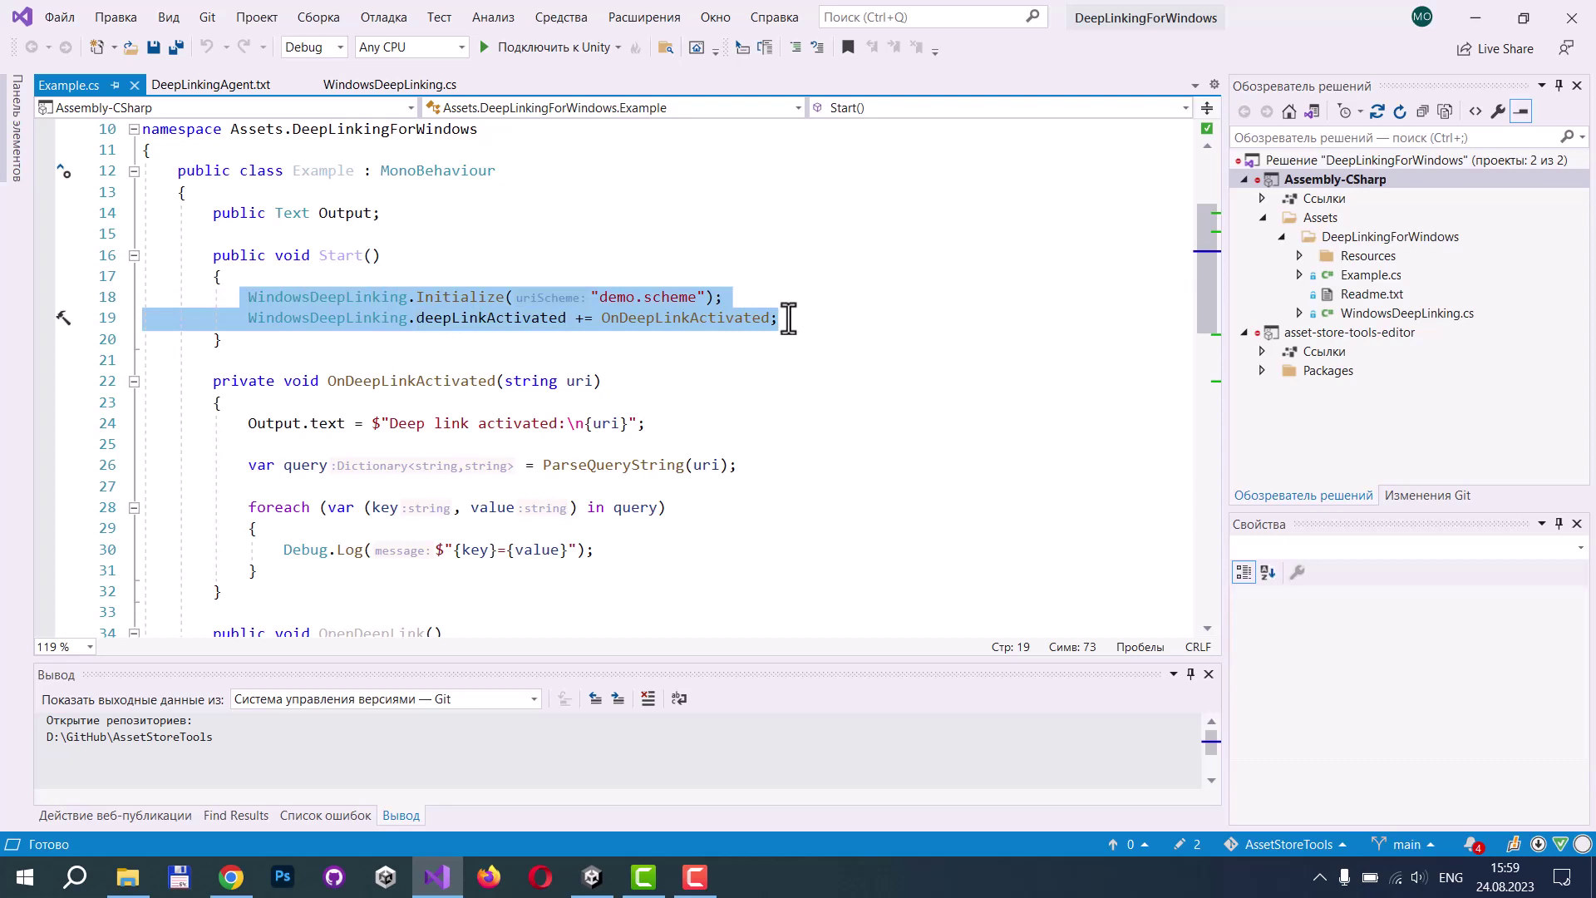
Step: Close Build Settings, select the Example scene and enter Play mode
left_click(592, 877)
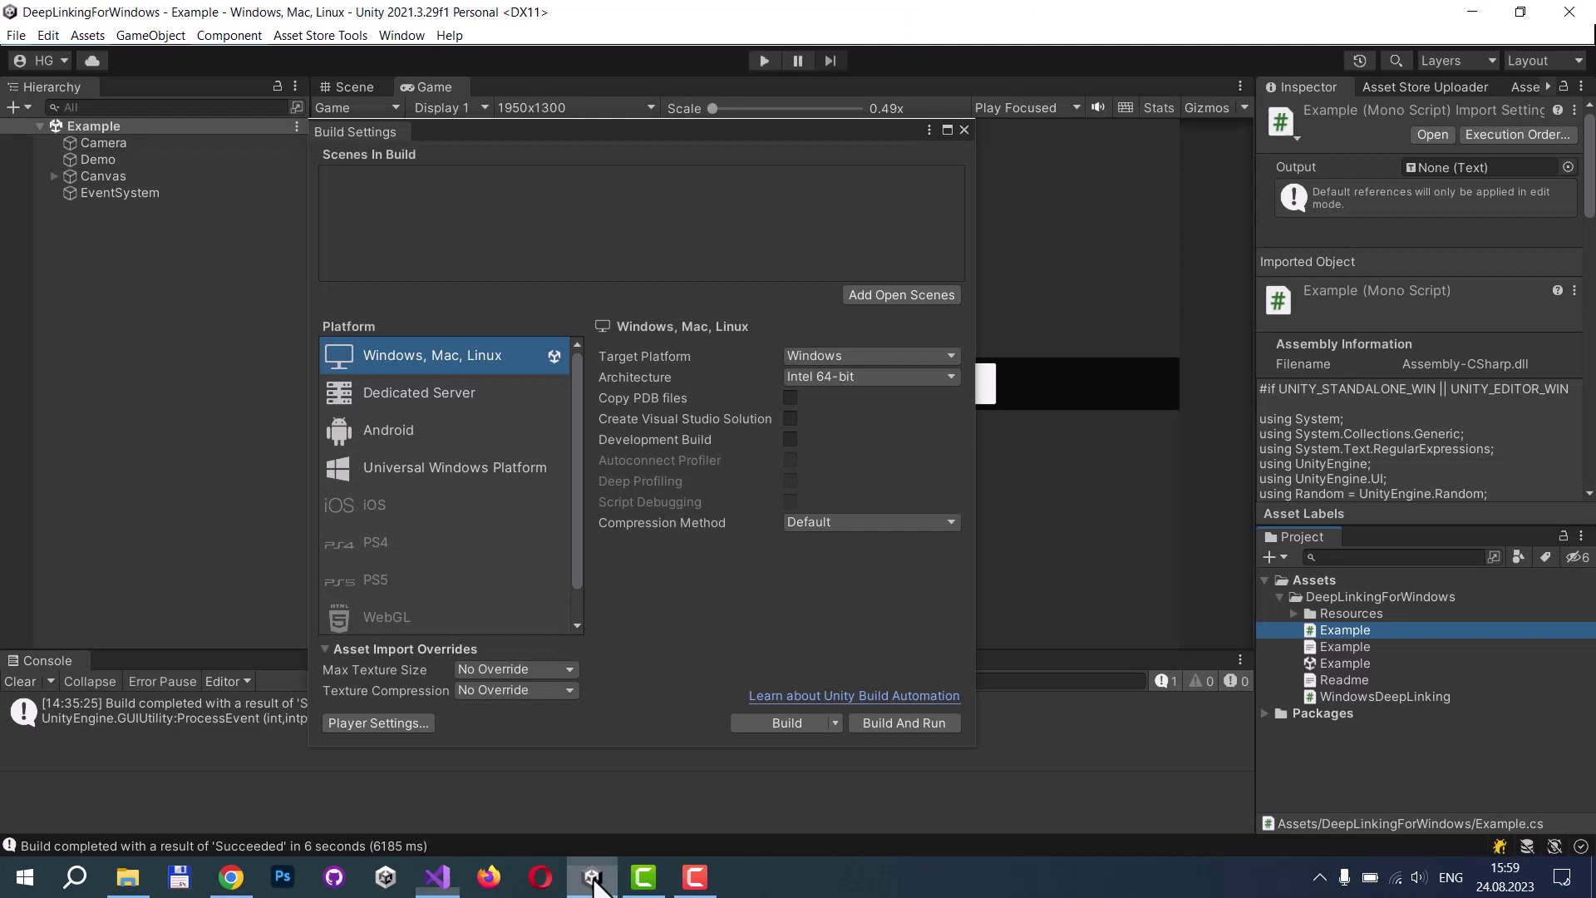
left_click(965, 130)
left_click(1345, 663)
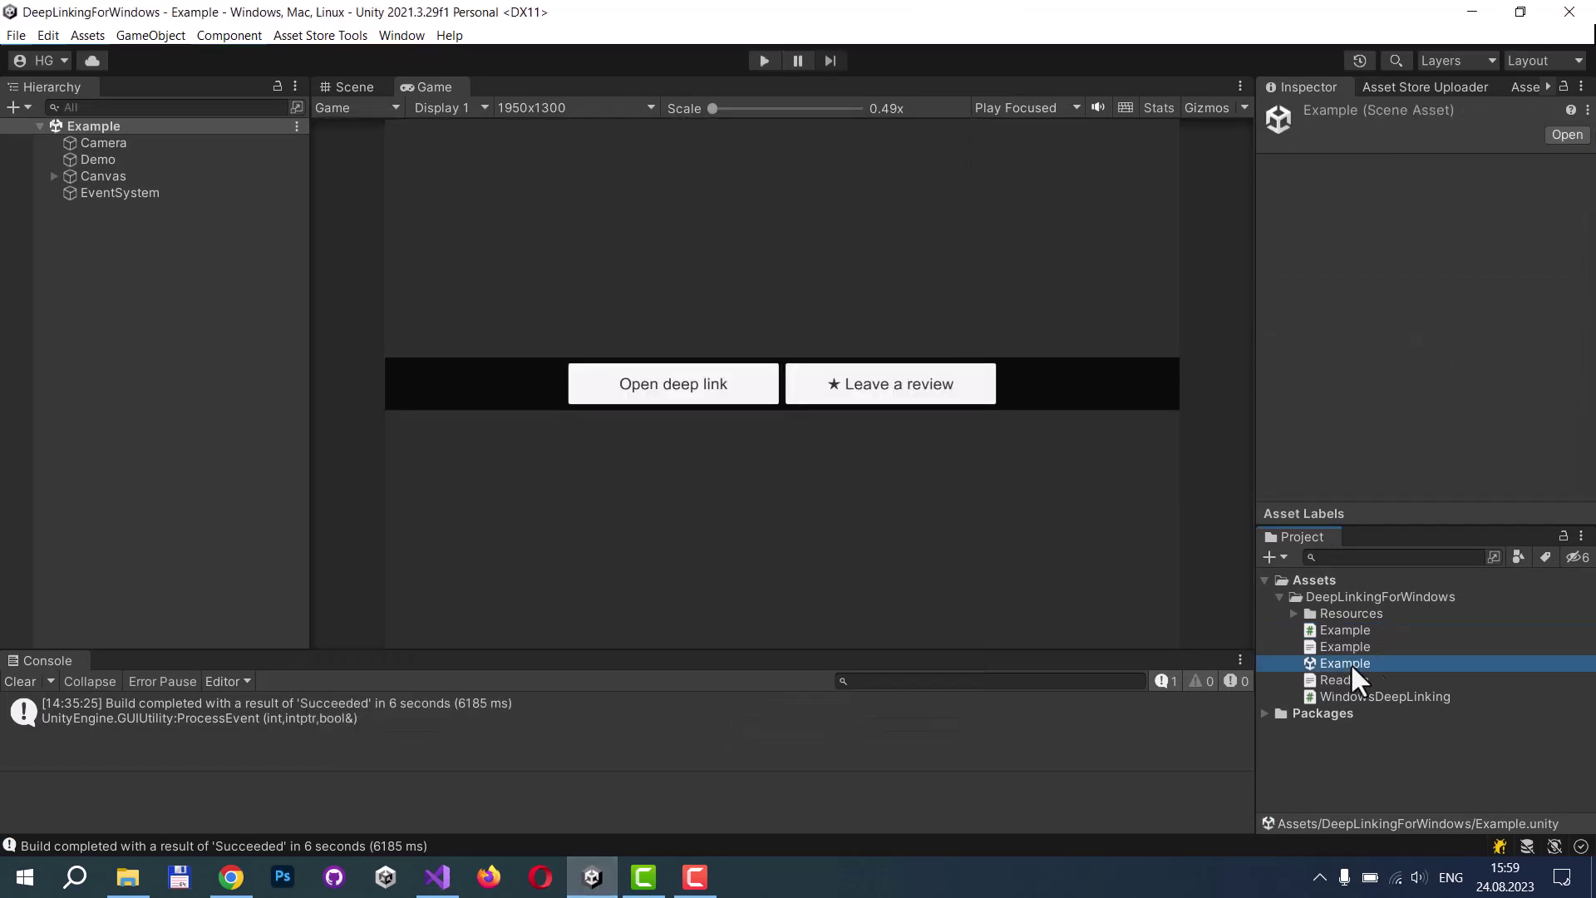
left_click(765, 60)
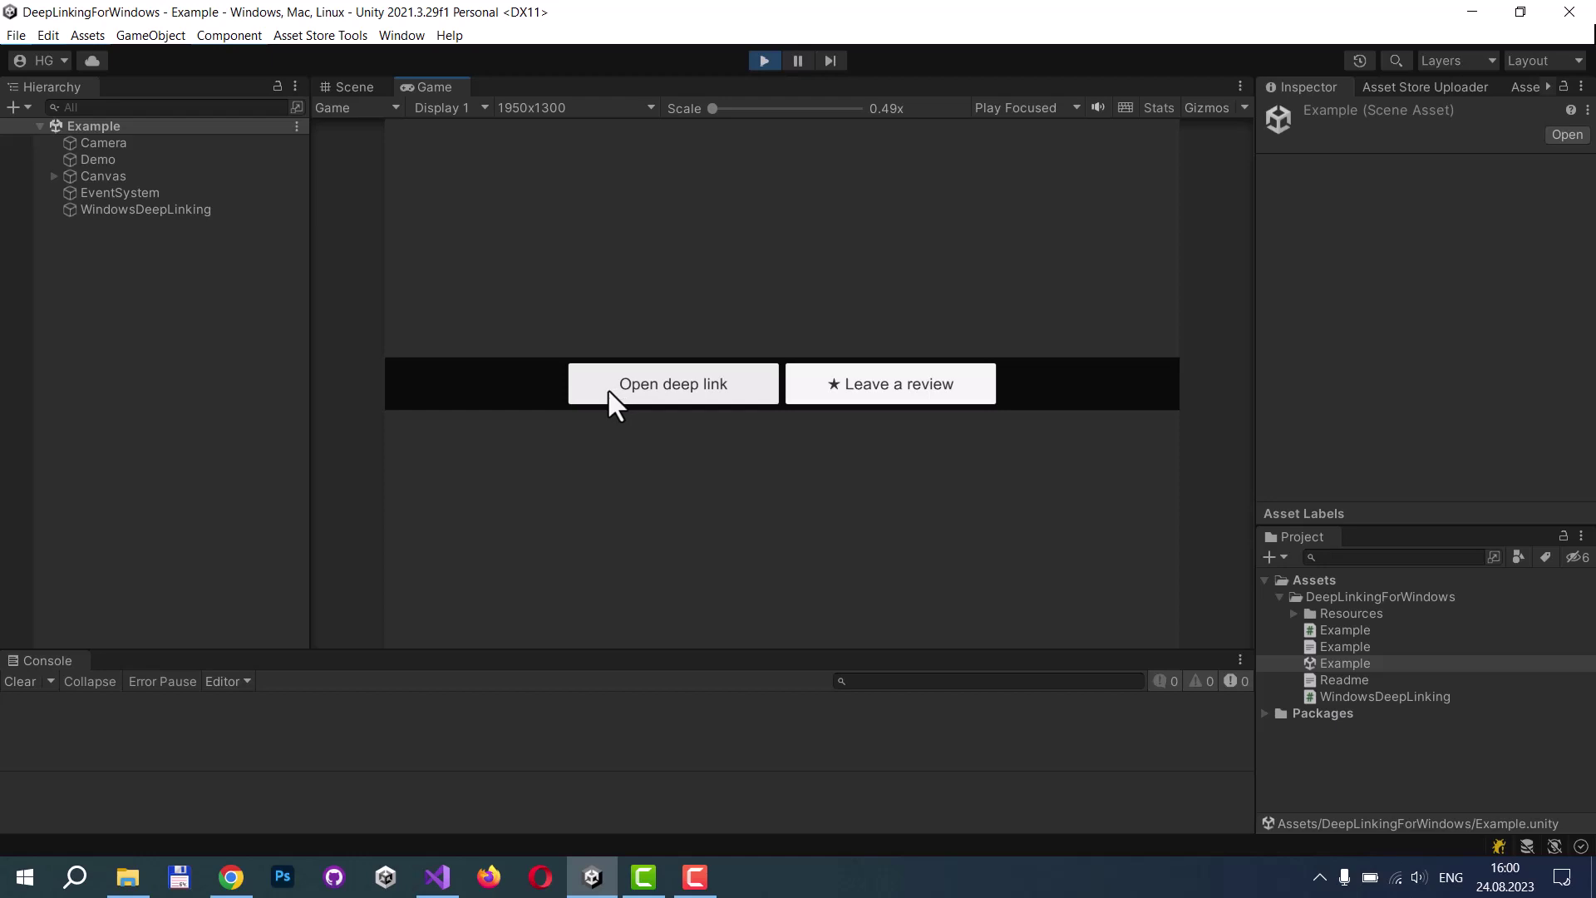
Step: Highlight OpenDeepLink's demo.scheme URL string, then trigger Open deep link in the running scene
left_click(437, 877)
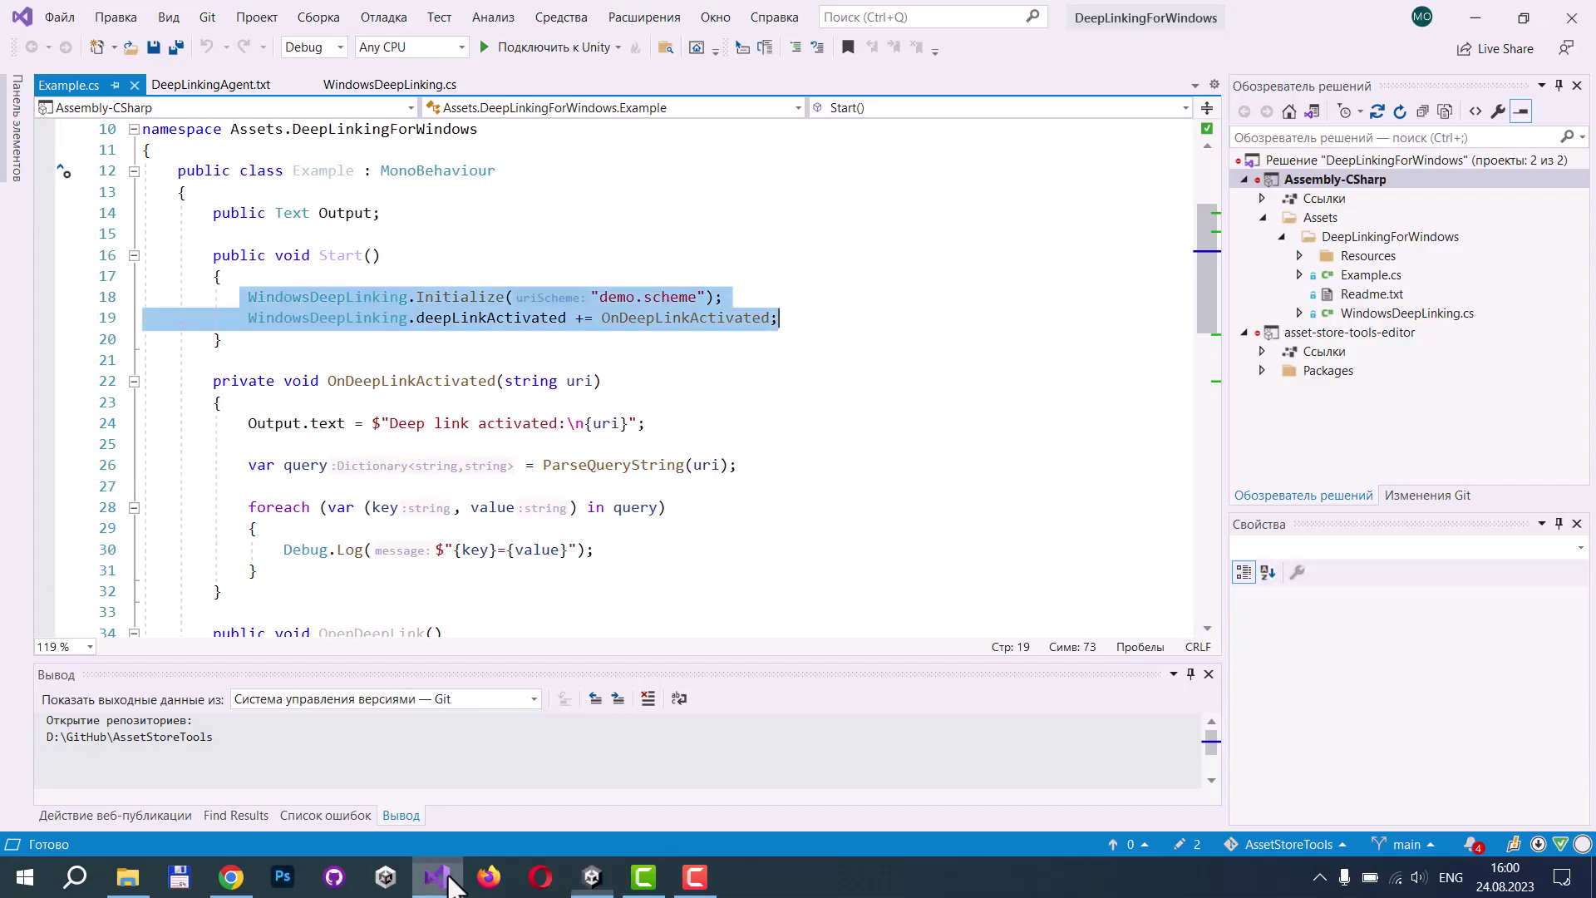
scroll(469, 488, "down", 3)
scroll(465, 453, "down", 2)
left_click(318, 318)
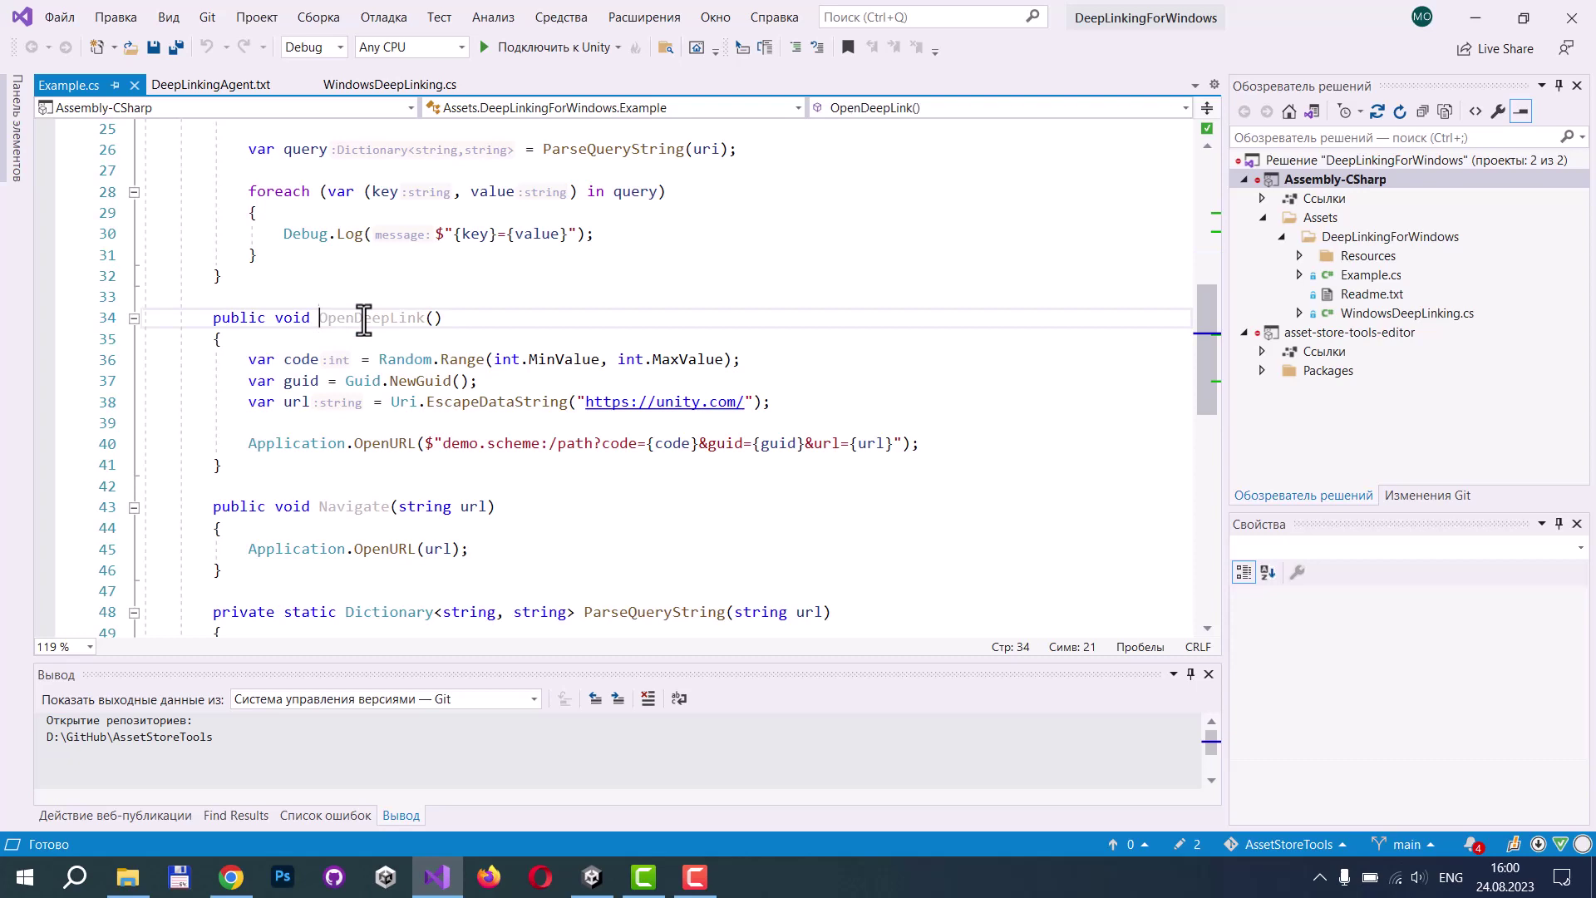
left_click(429, 317, "shift")
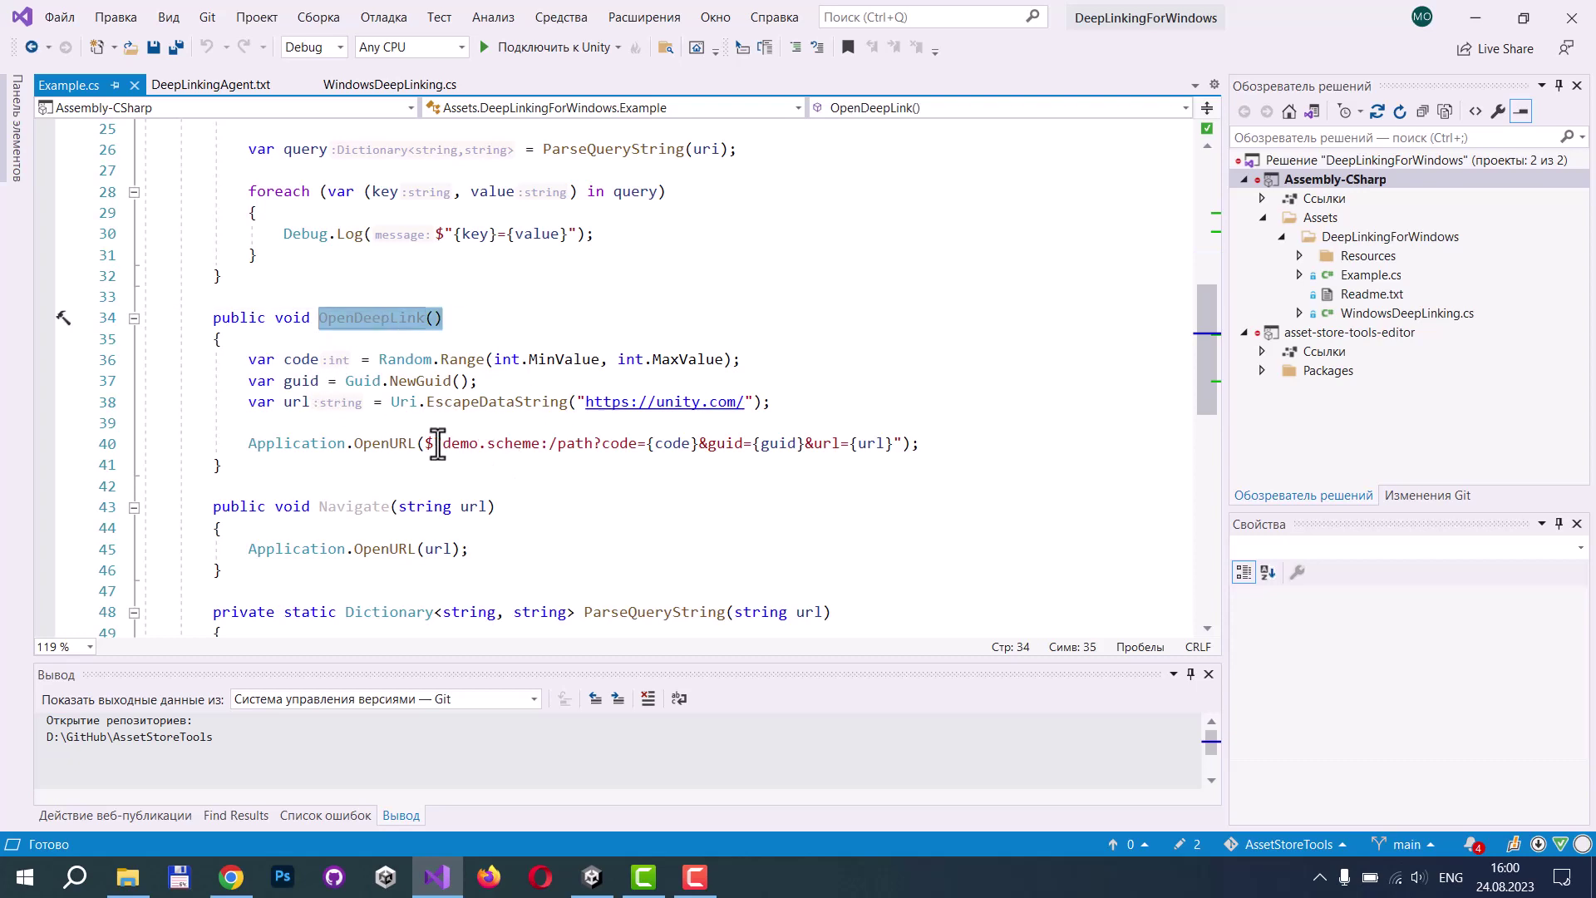
left_click_drag(426, 442, 905, 444)
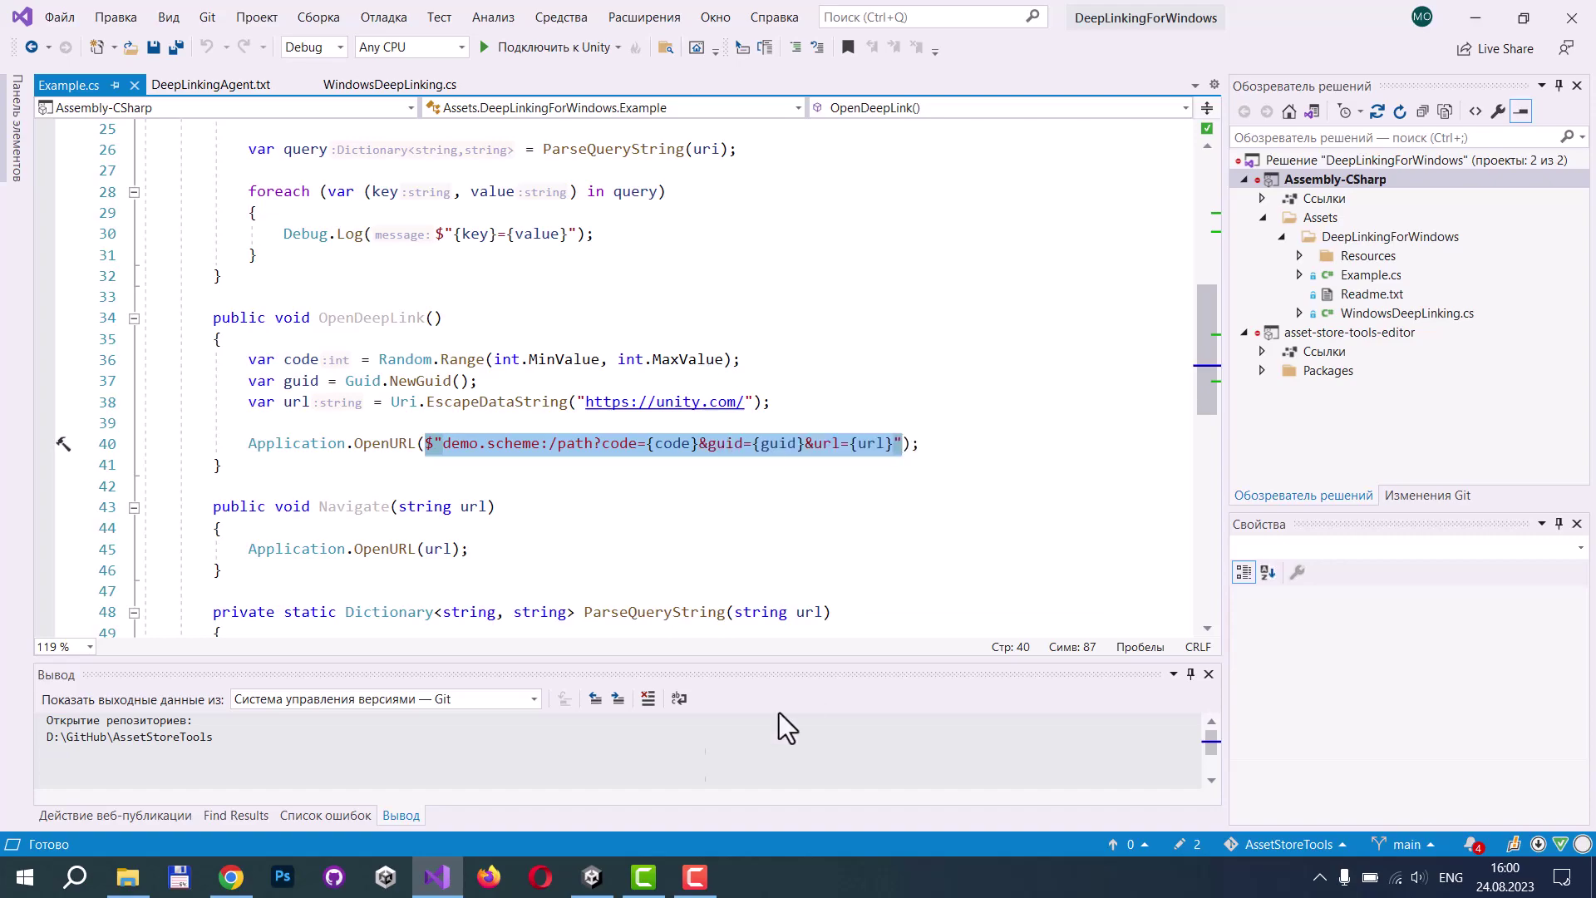
left_click(592, 876)
left_click(658, 385)
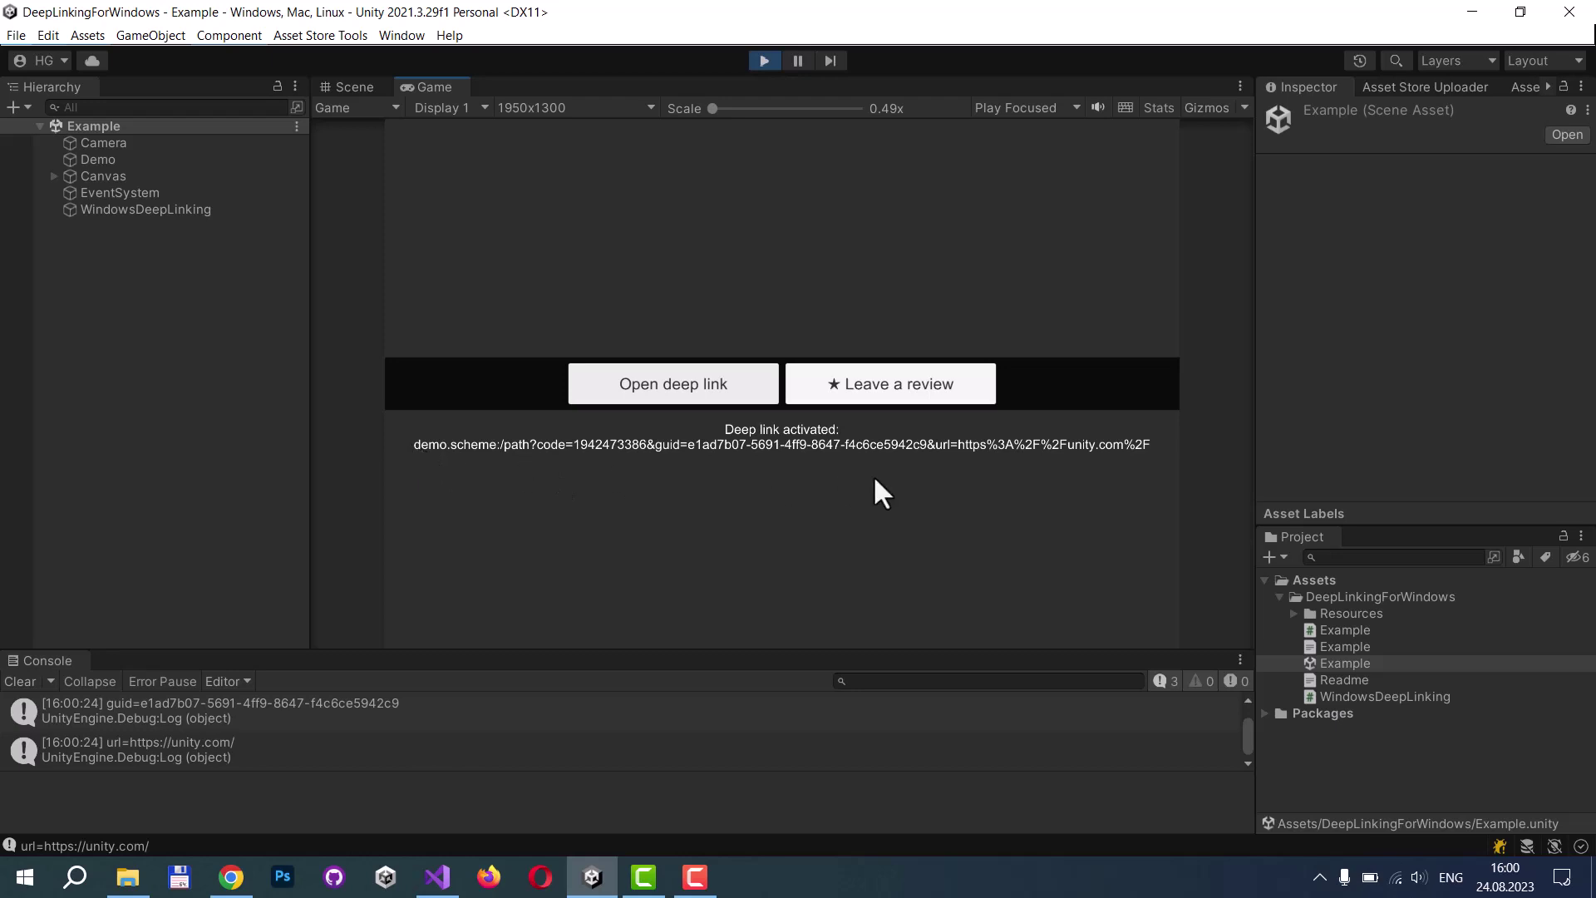
Step: Reveal the DeepLinkingForWindows plugin folder in File Explorer and open it
right_click(1343, 598)
left_click(1353, 159)
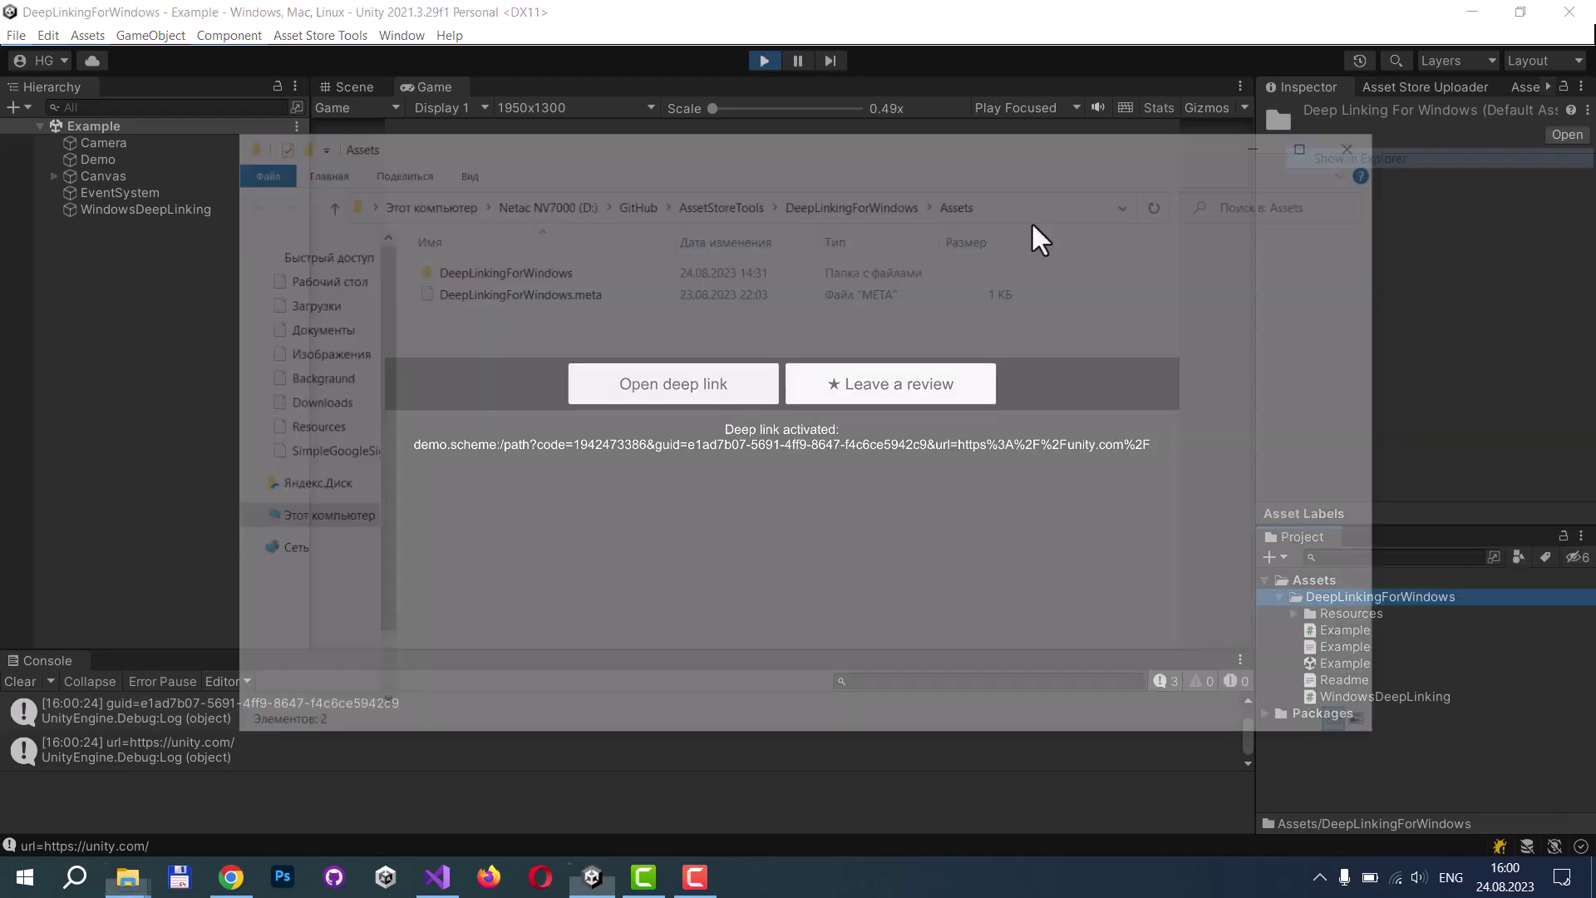
double_click(461, 268)
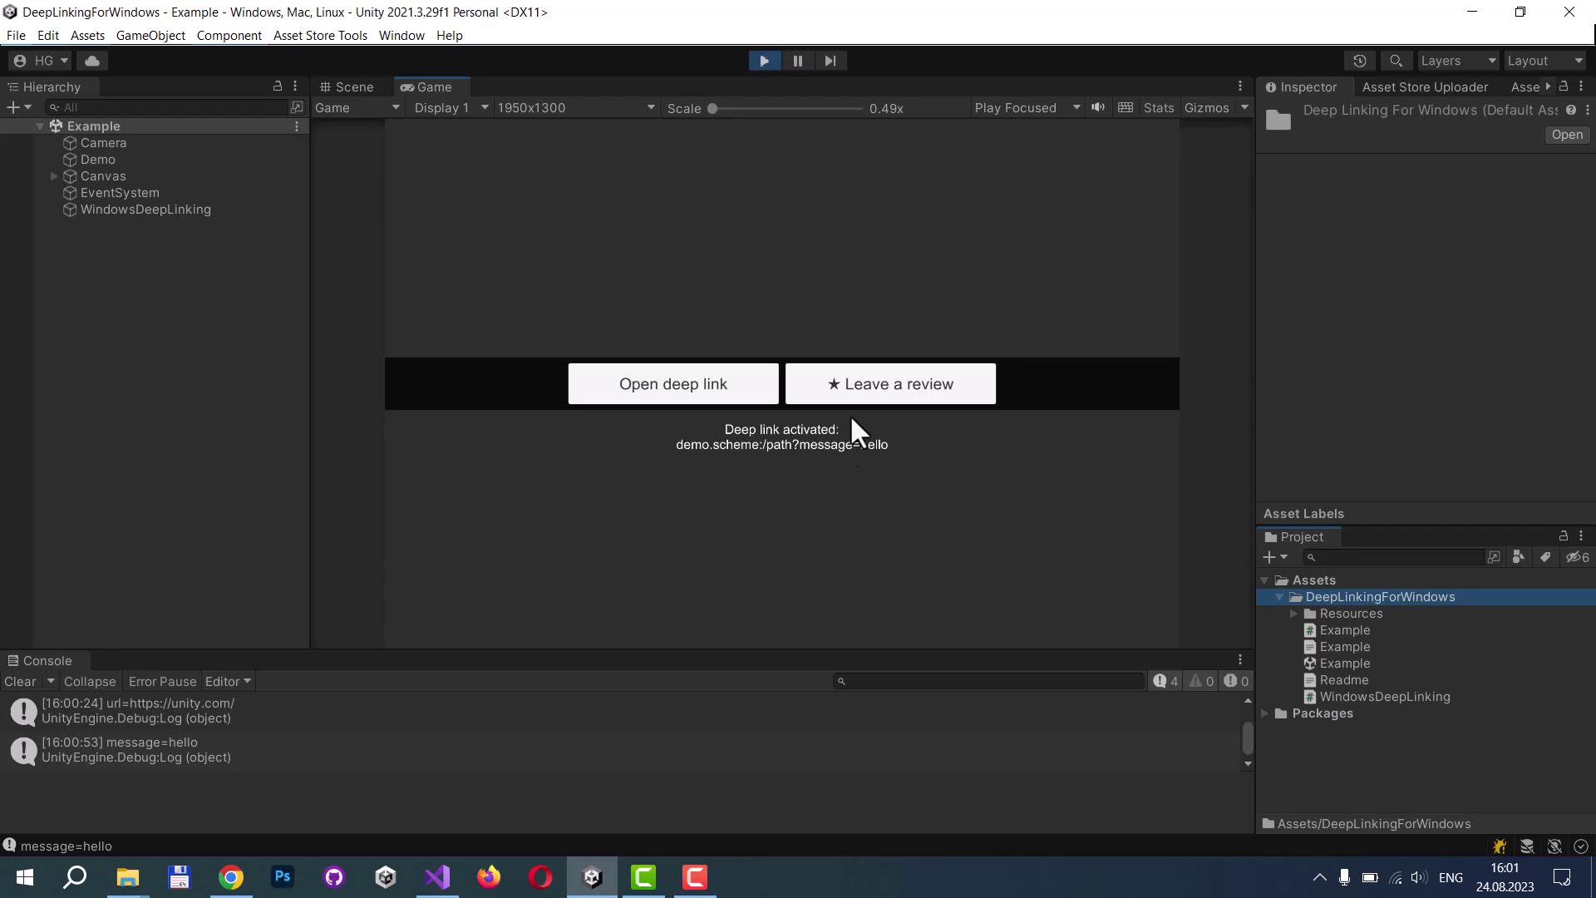
Step: Stop Play mode and build the Windows standalone player into the chosen output folder
left_click(763, 63)
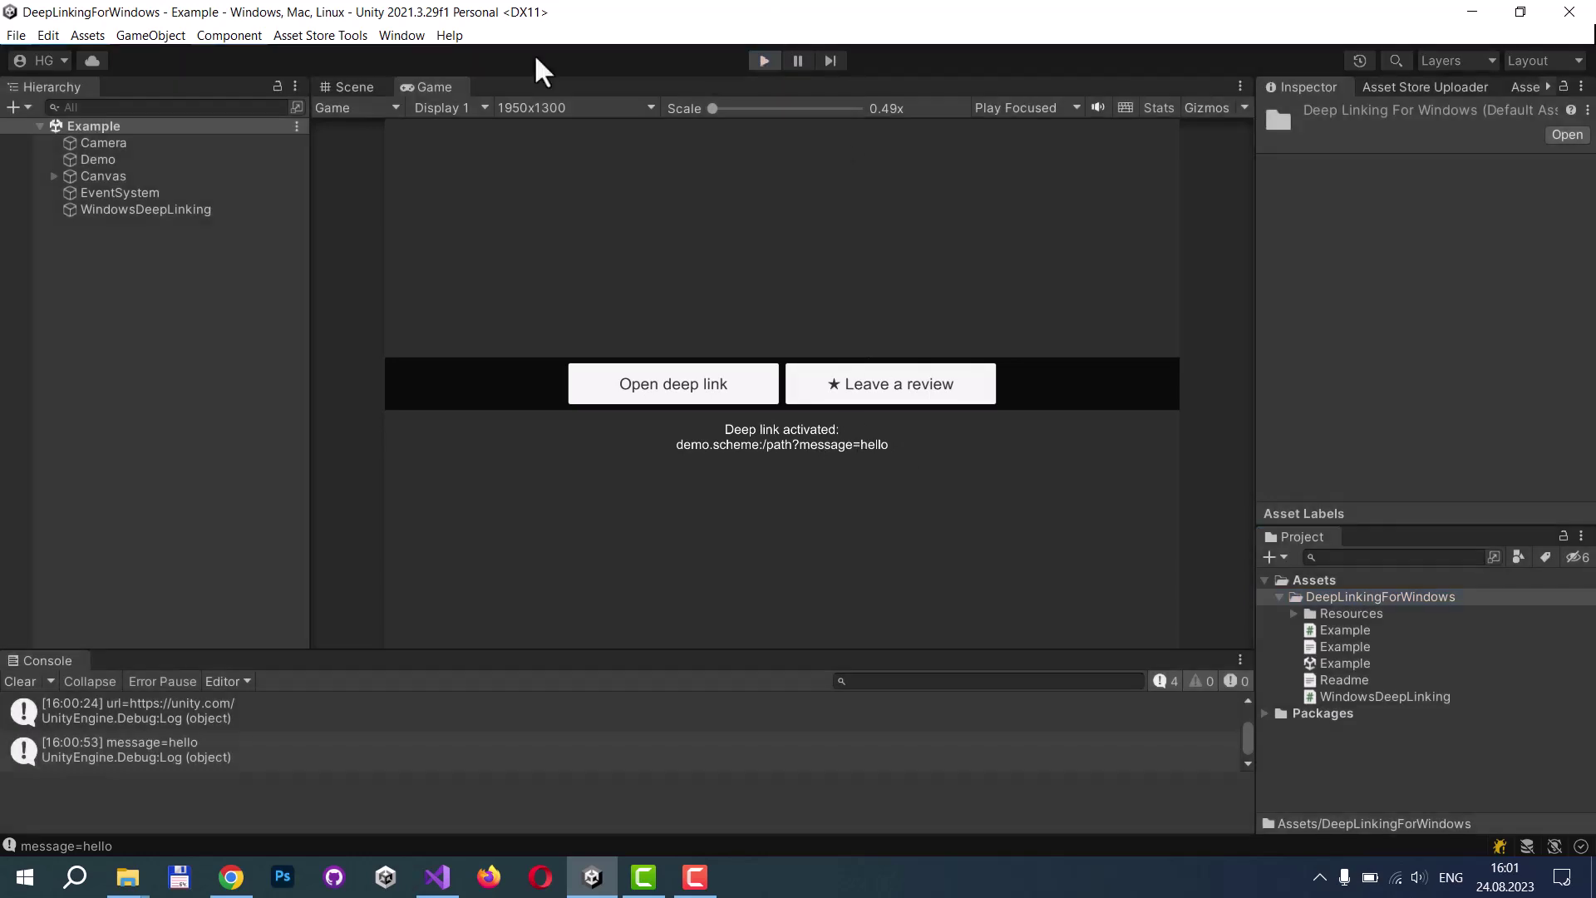
left_click(15, 36)
left_click(138, 254)
left_click(757, 722)
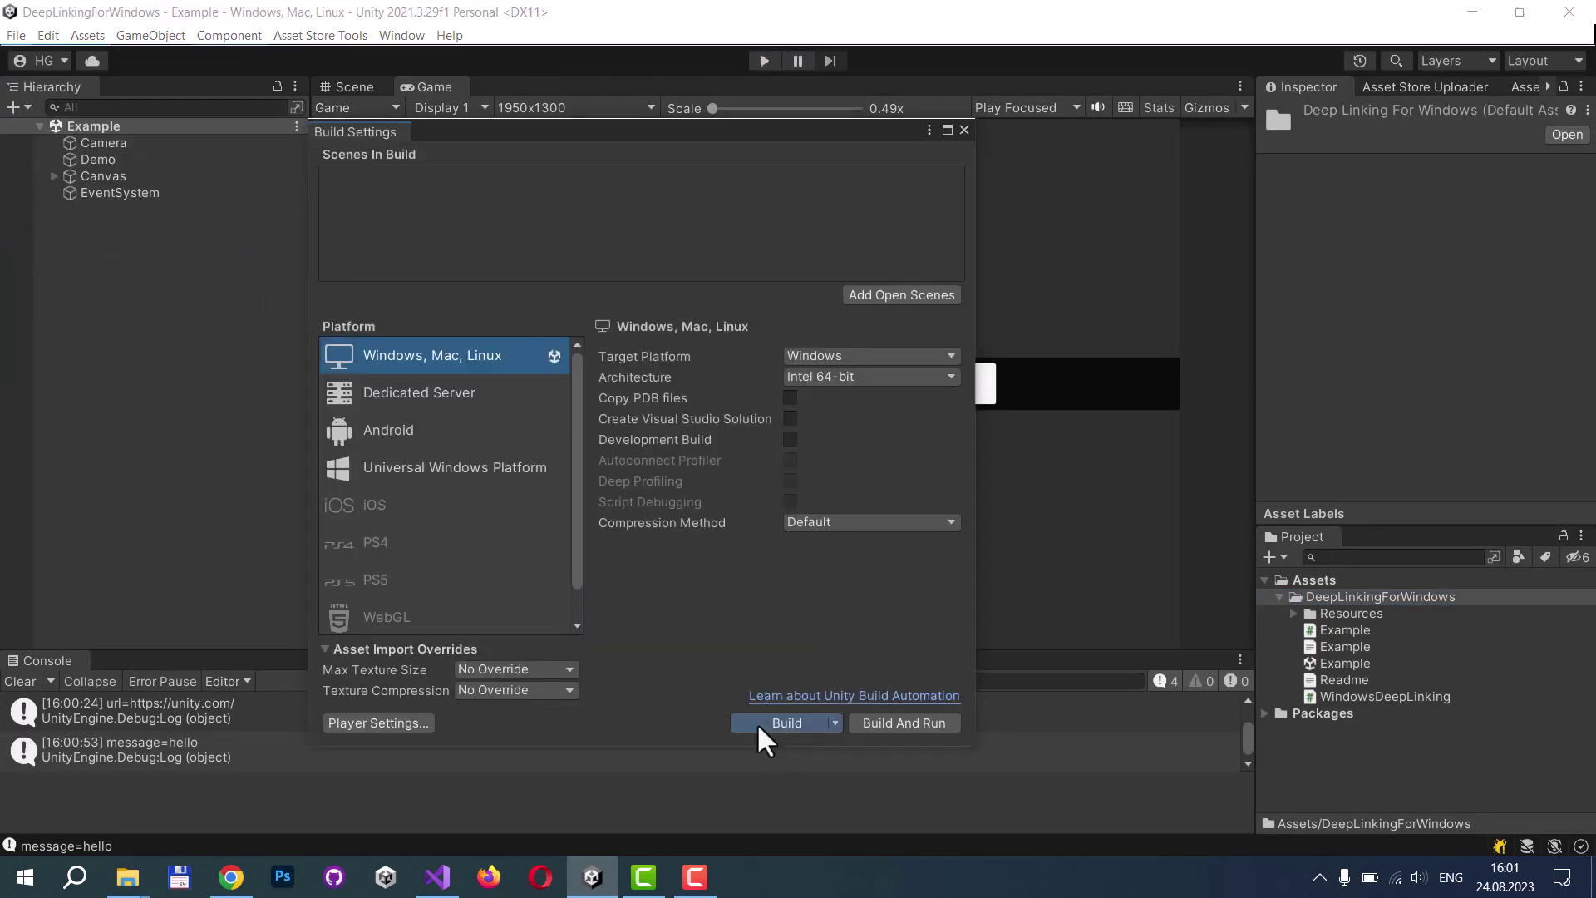
left_click(653, 567)
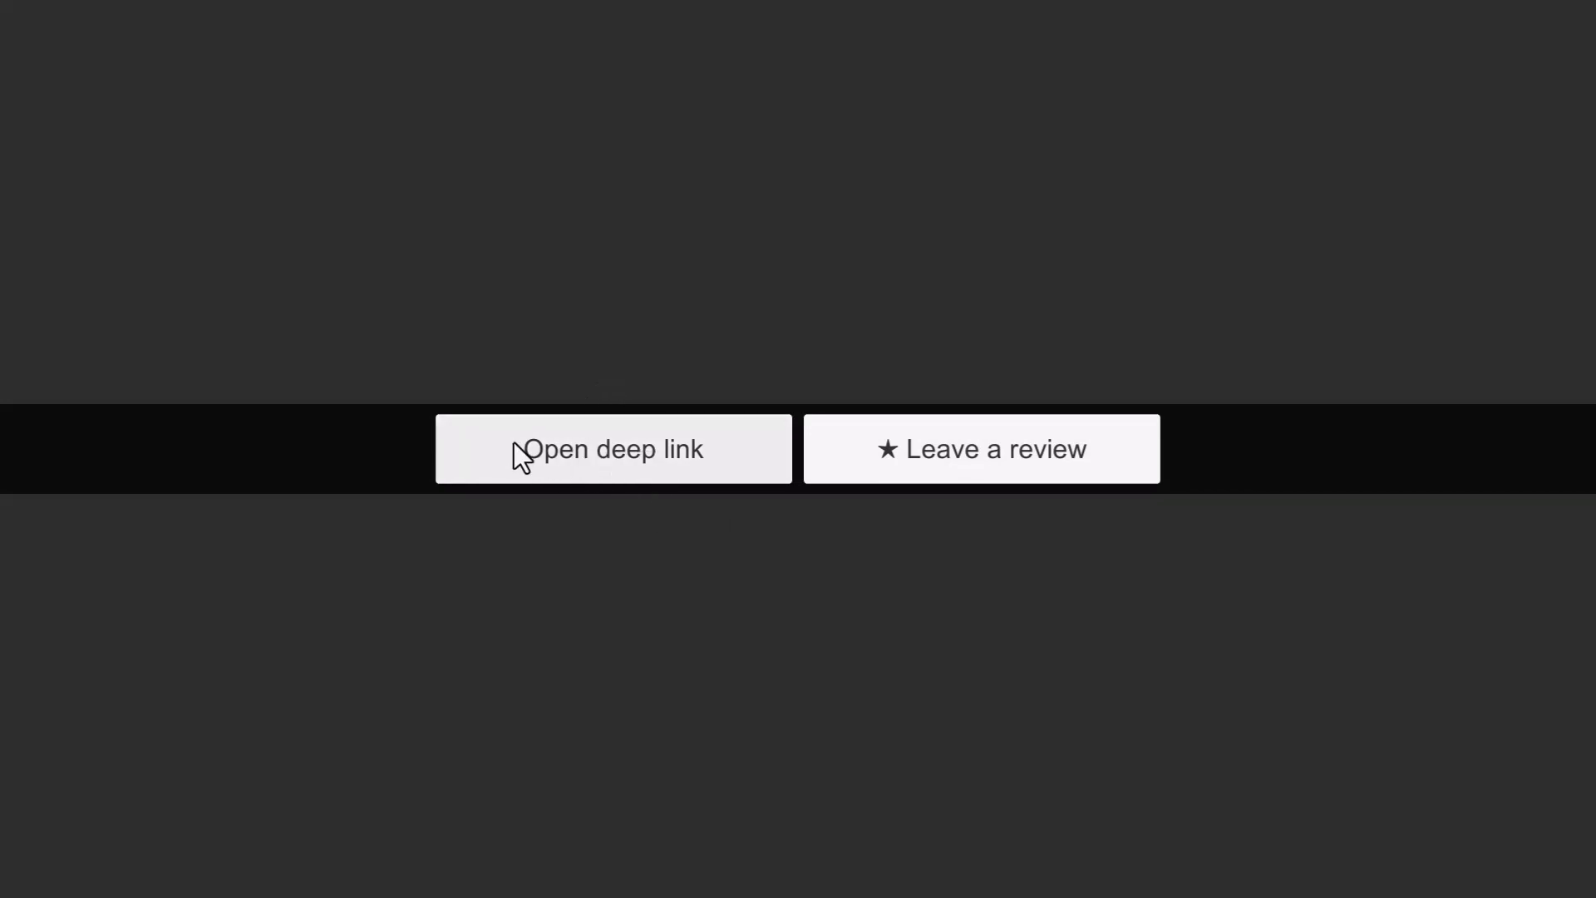
Step: Fire Open deep link in the built app, then Alt+Tab past Builds to Chrome
left_click(540, 456)
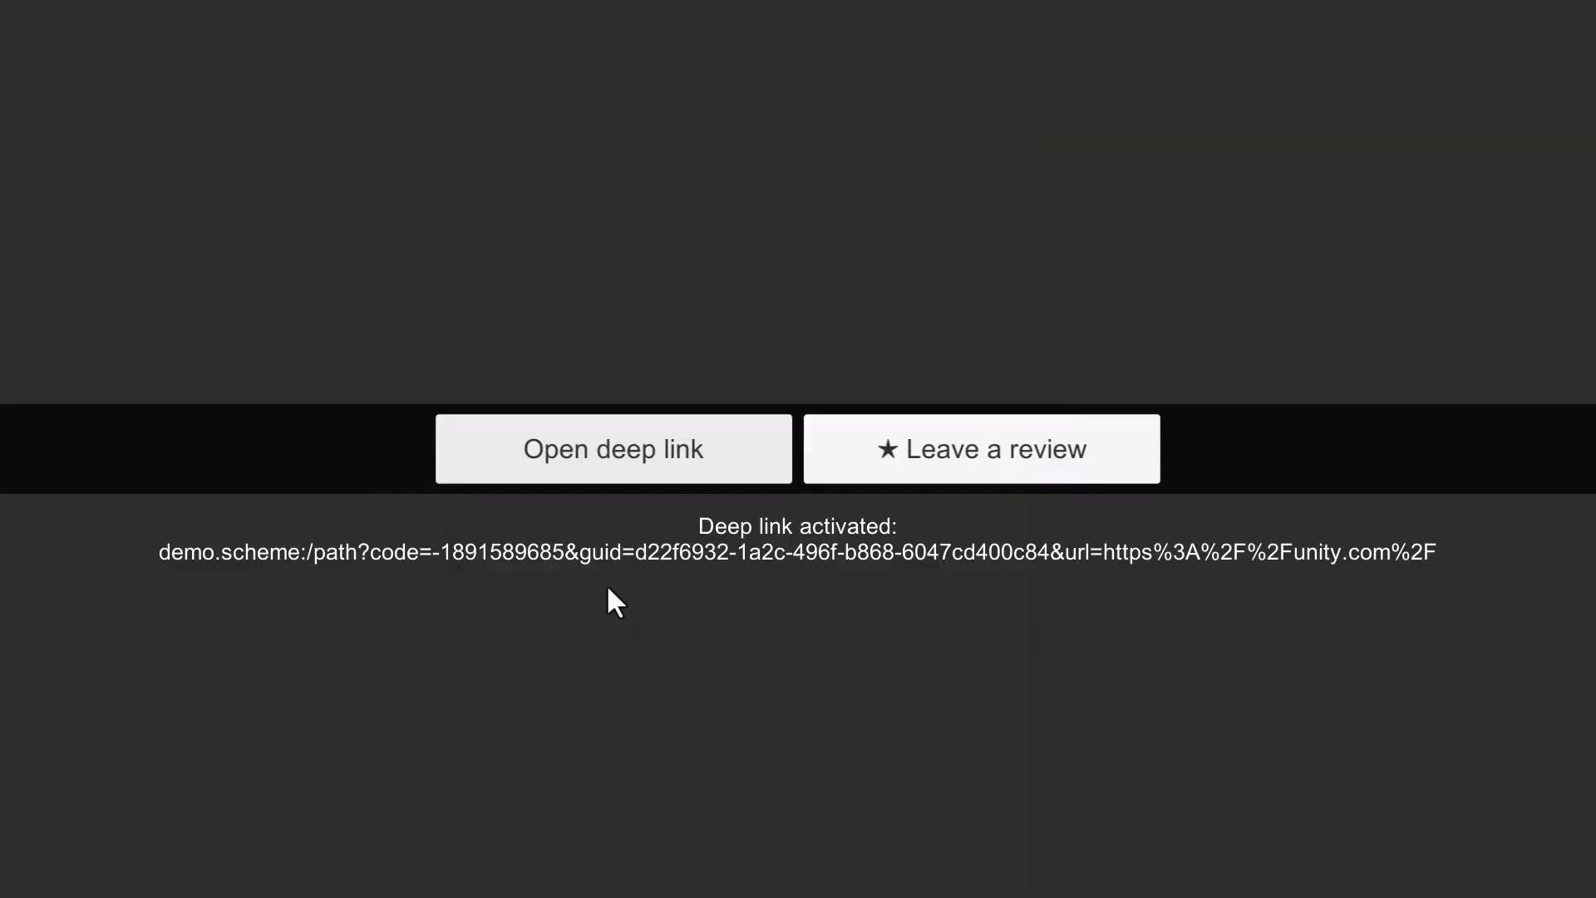
key("alt+Tab")
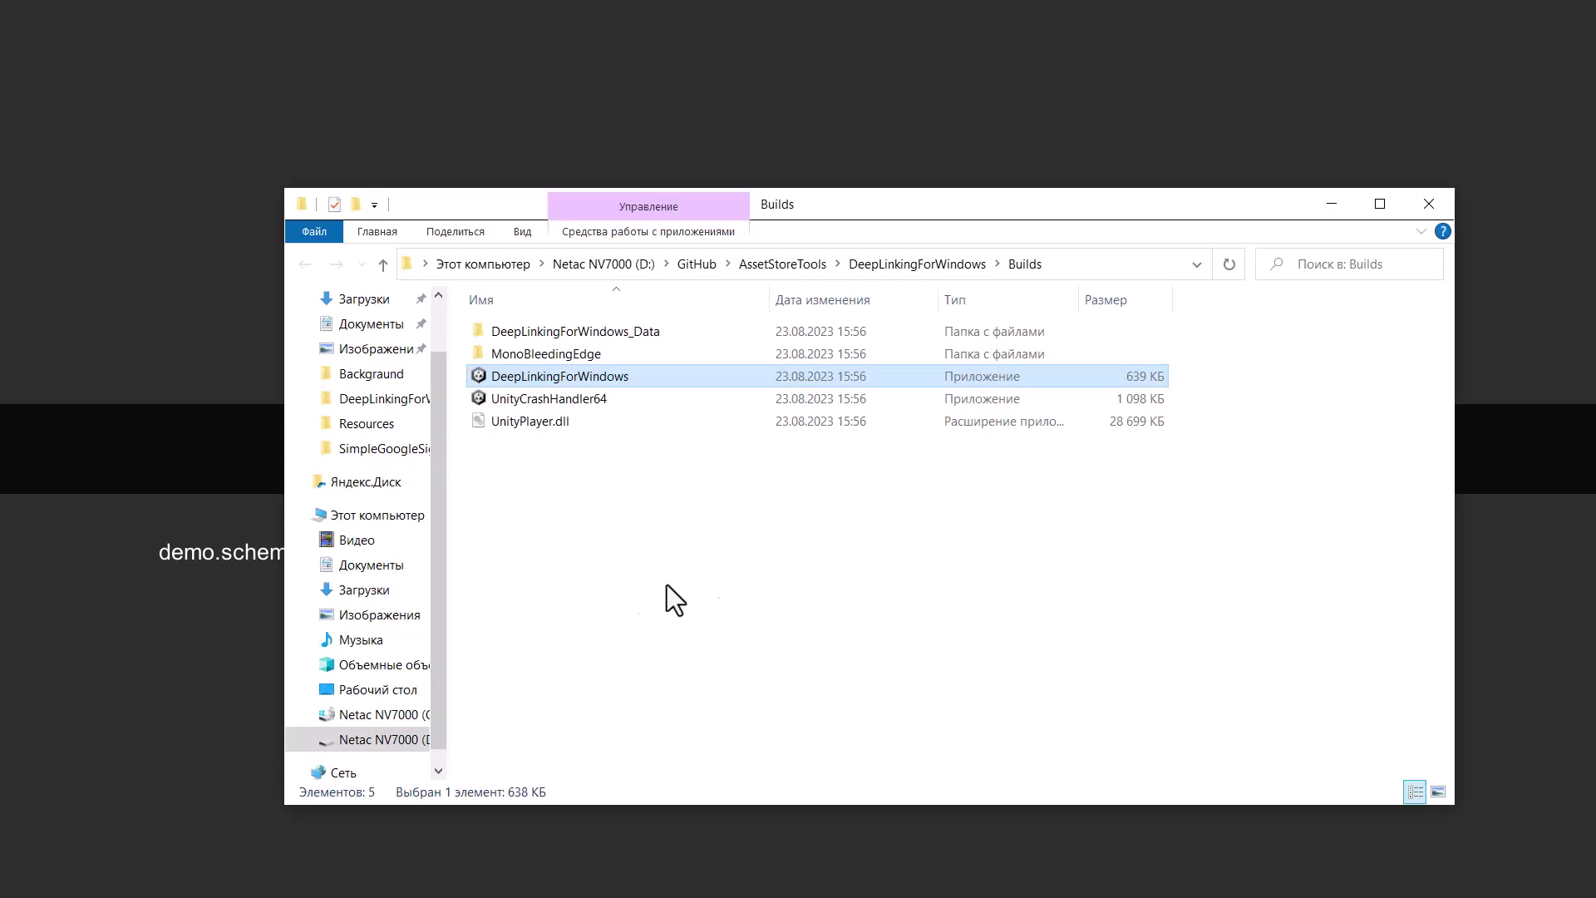
key("alt+Tab")
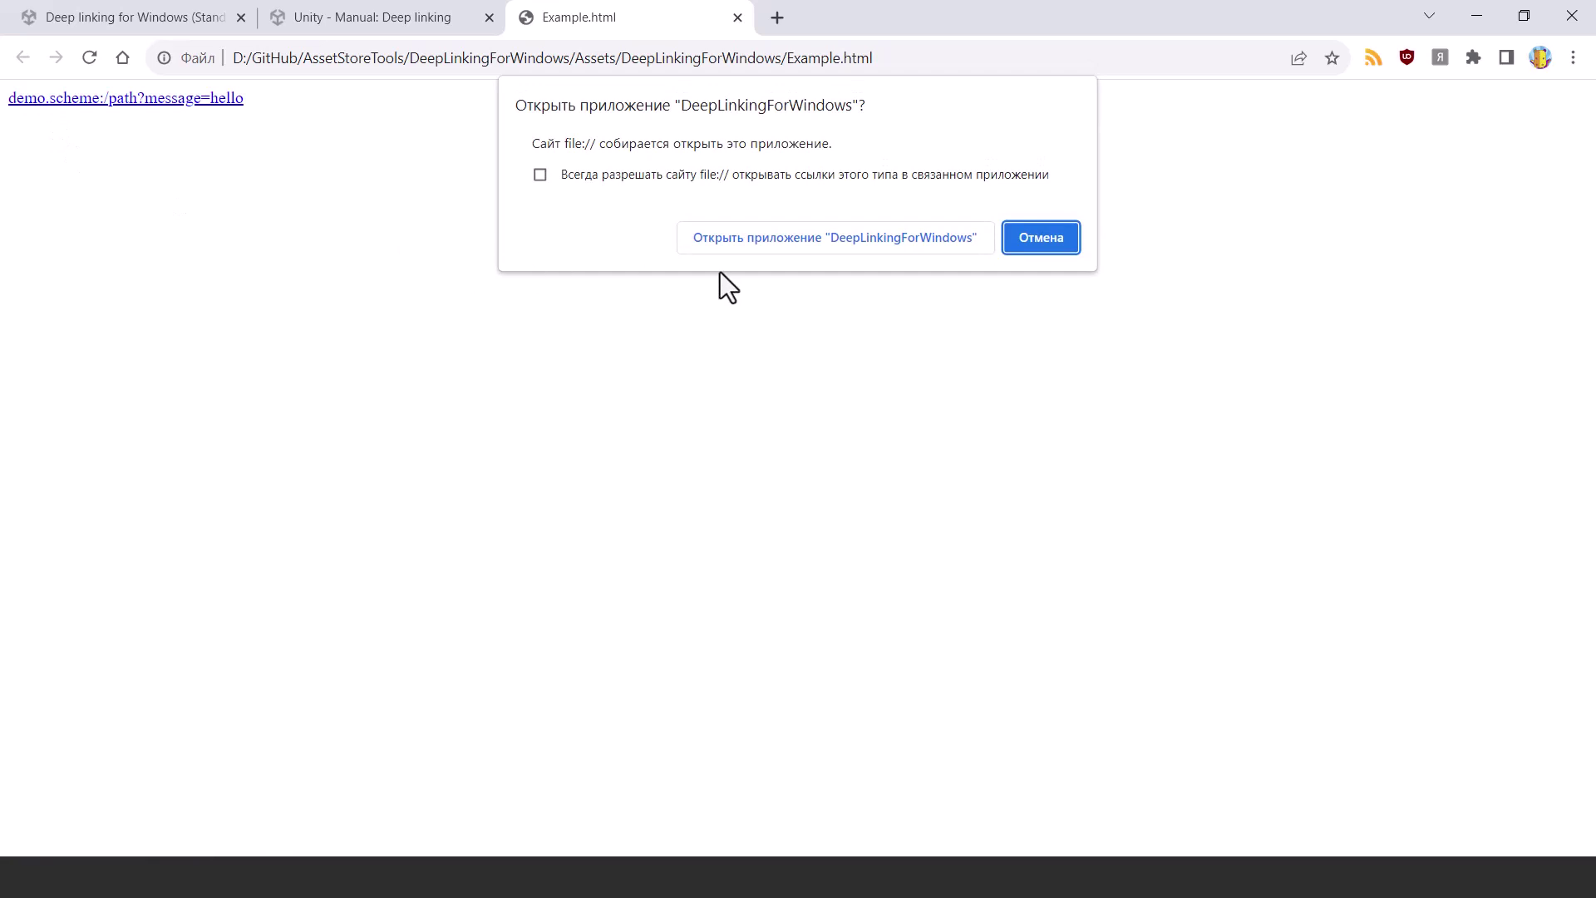
Step: Follow the message=hello demo.scheme link and allow Chrome to open DeepLinkingForWindows
left_click(737, 242)
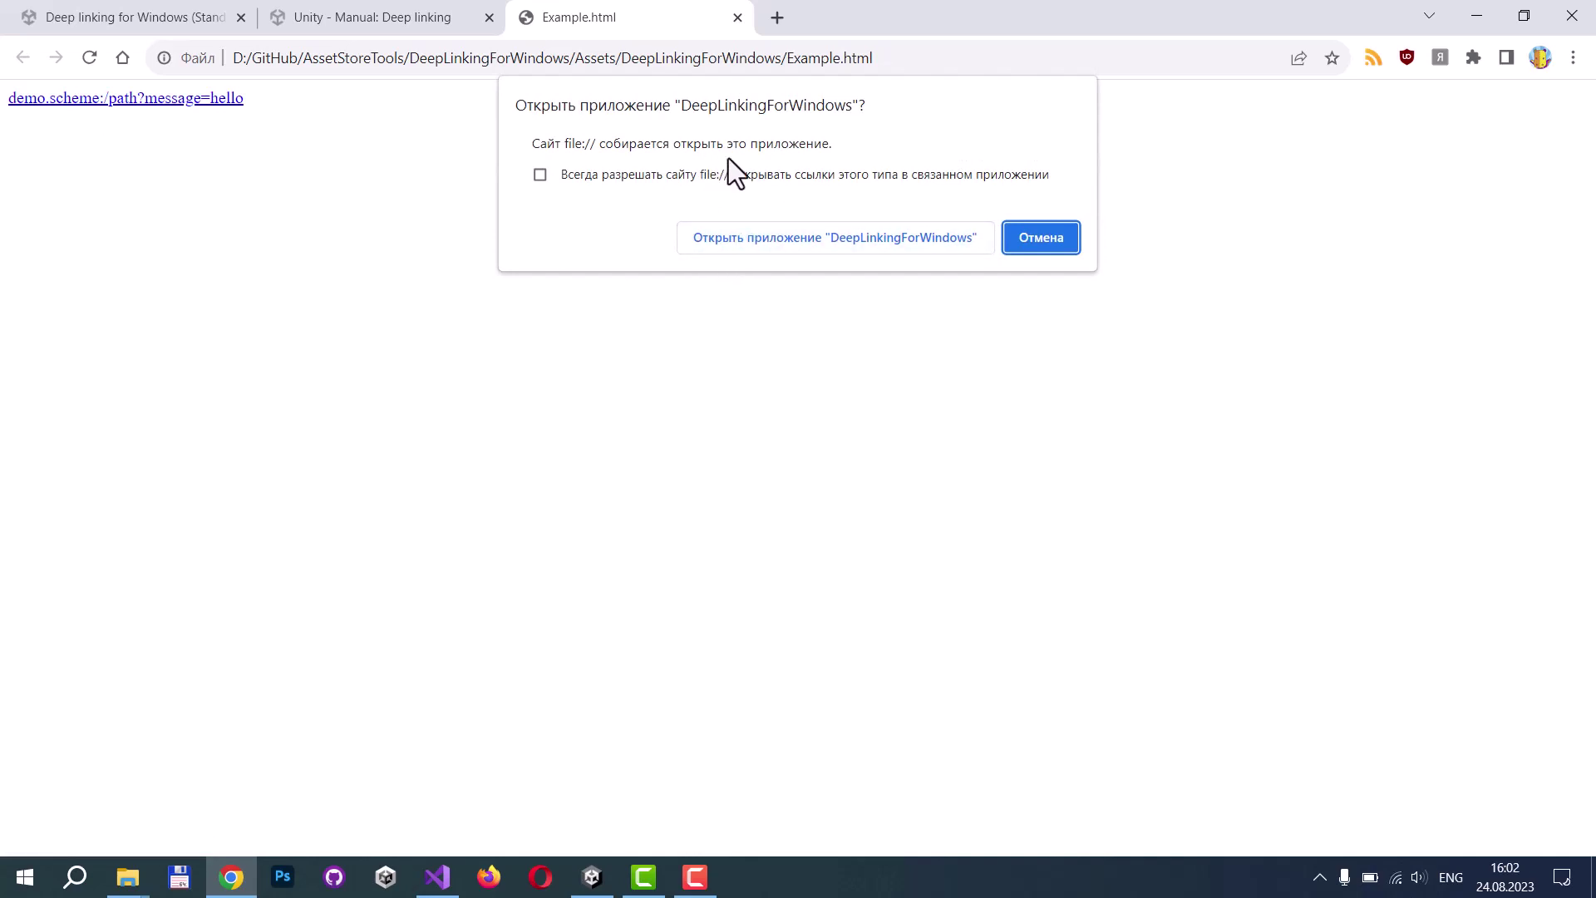
left_click(727, 236)
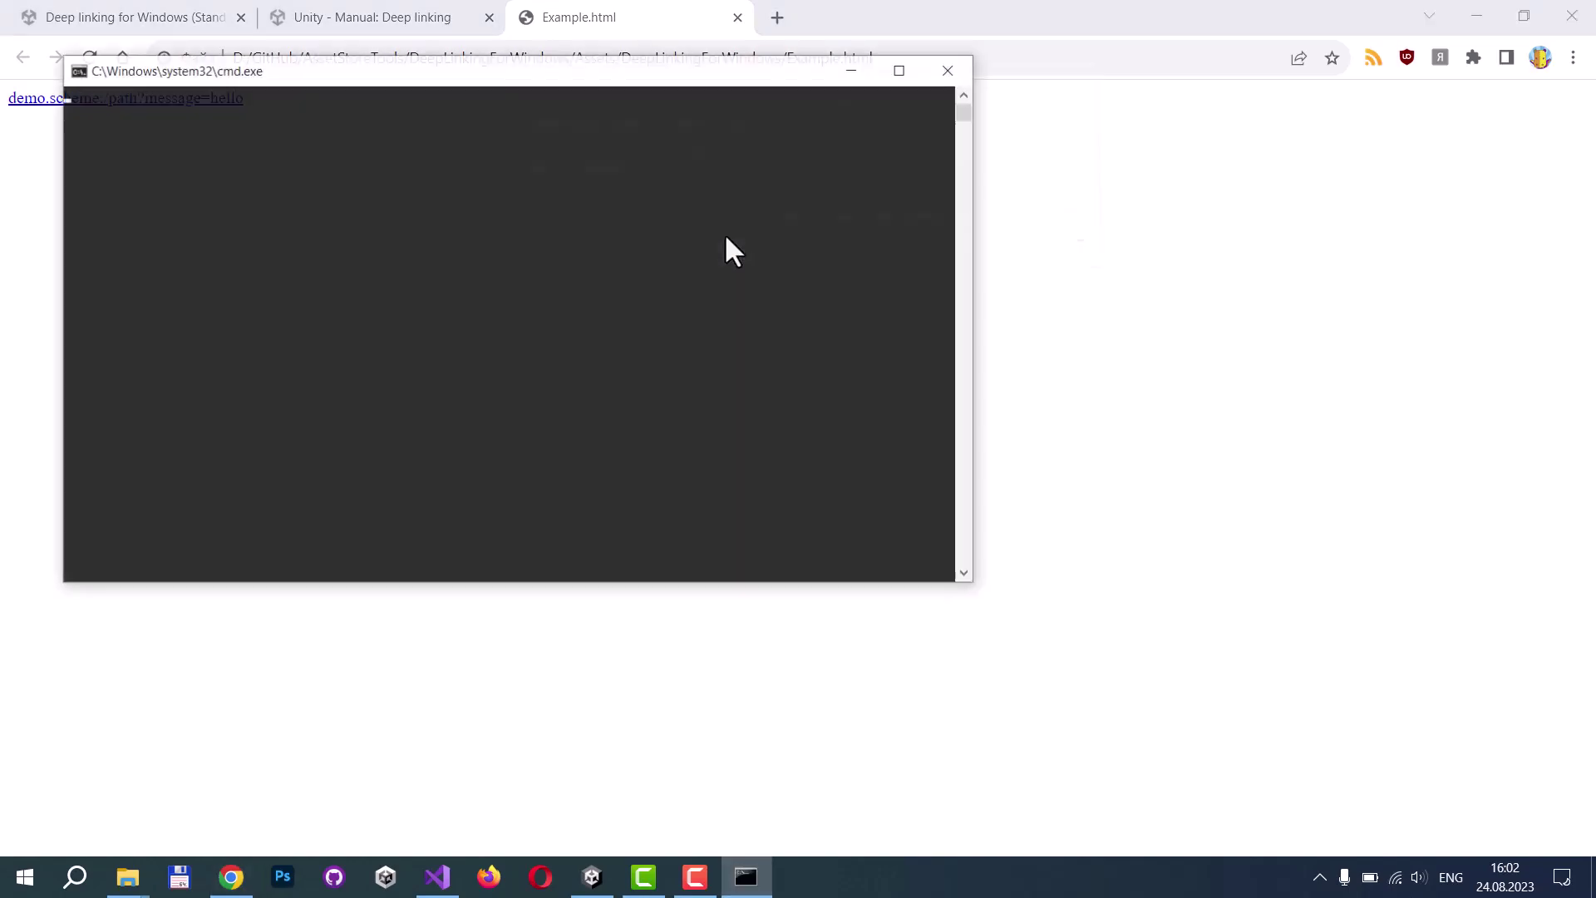